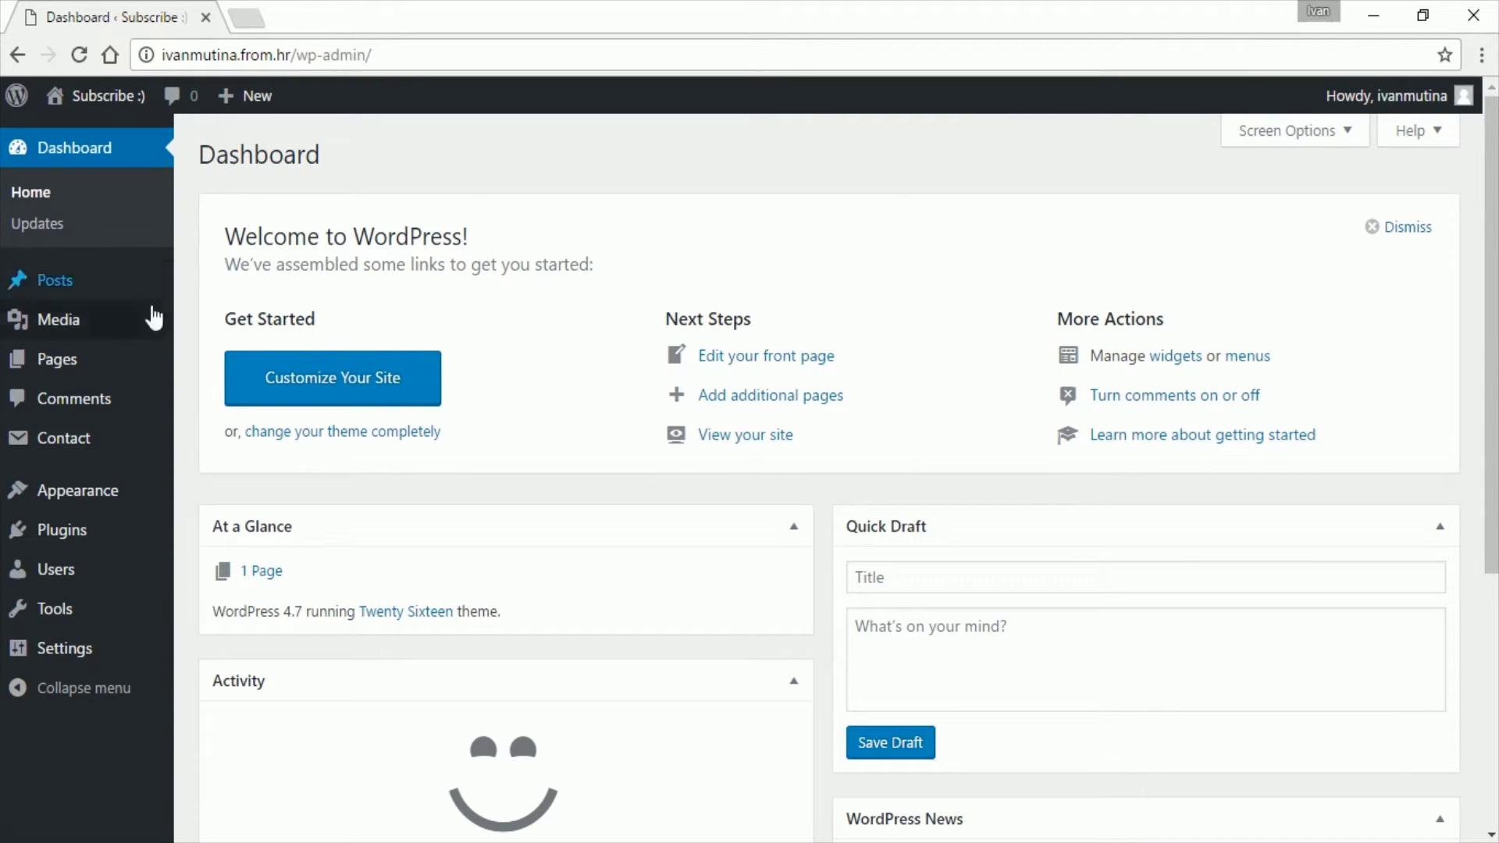
Step: Open Contact form 1 from the Contact Forms list and scroll to its form template
{"action": "mouse_move", "coordinate": [109, 444]}
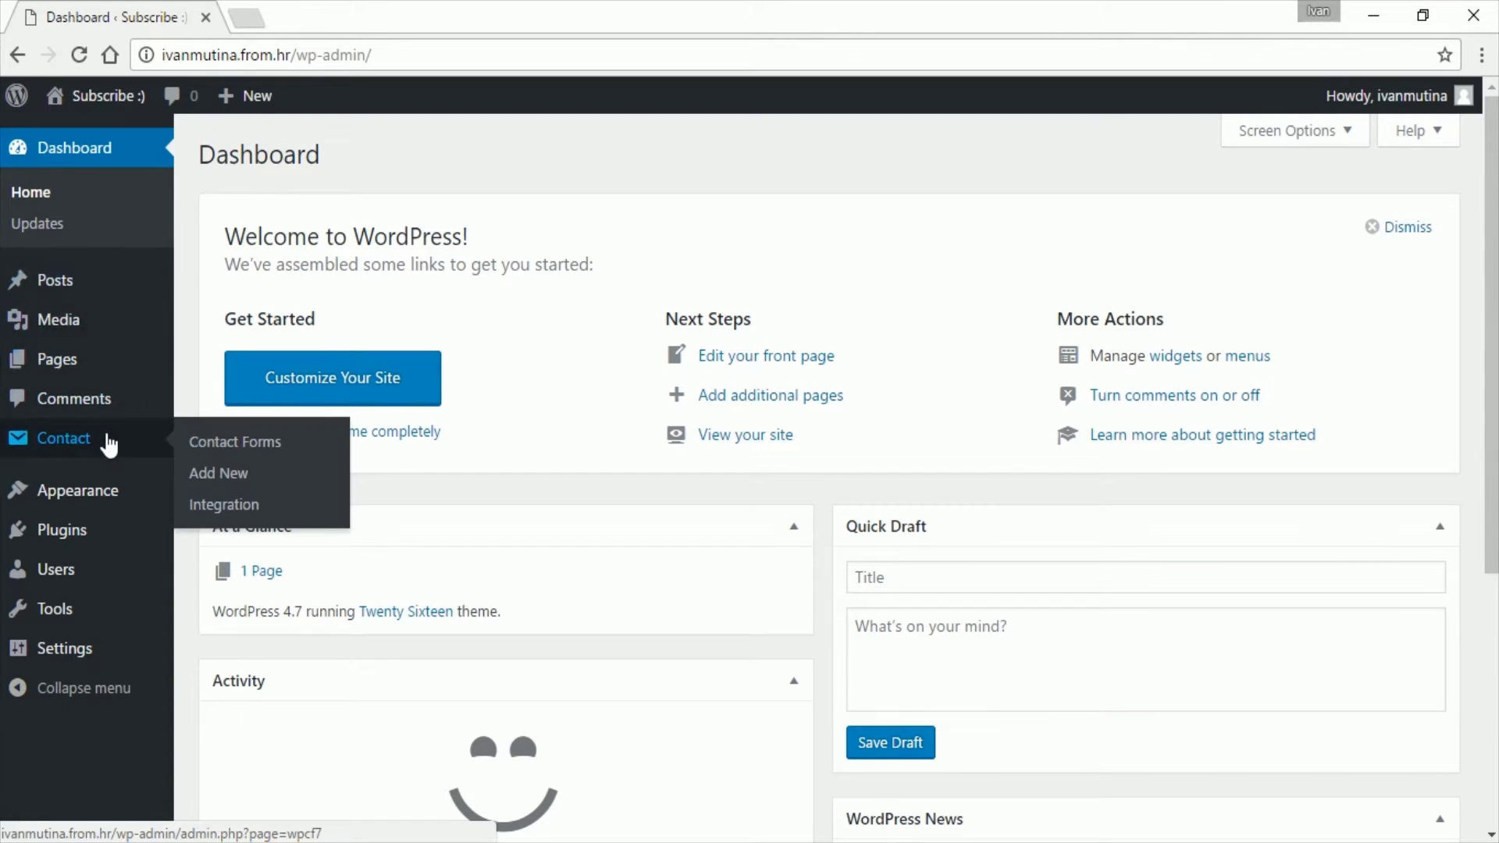
{"action": "left_click", "coordinate": [211, 445]}
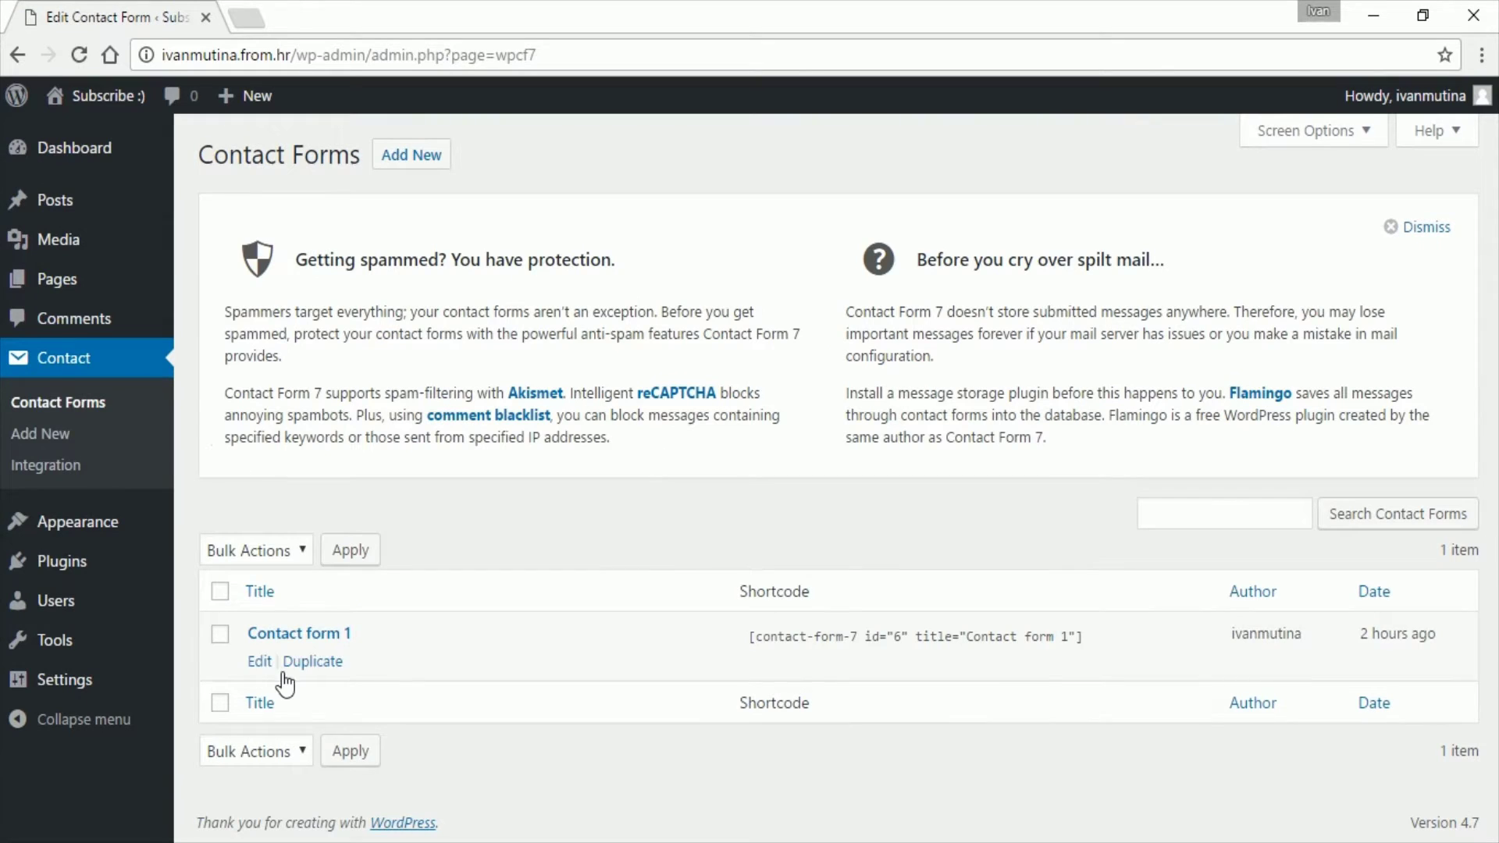
{"action": "left_click", "coordinate": [260, 662]}
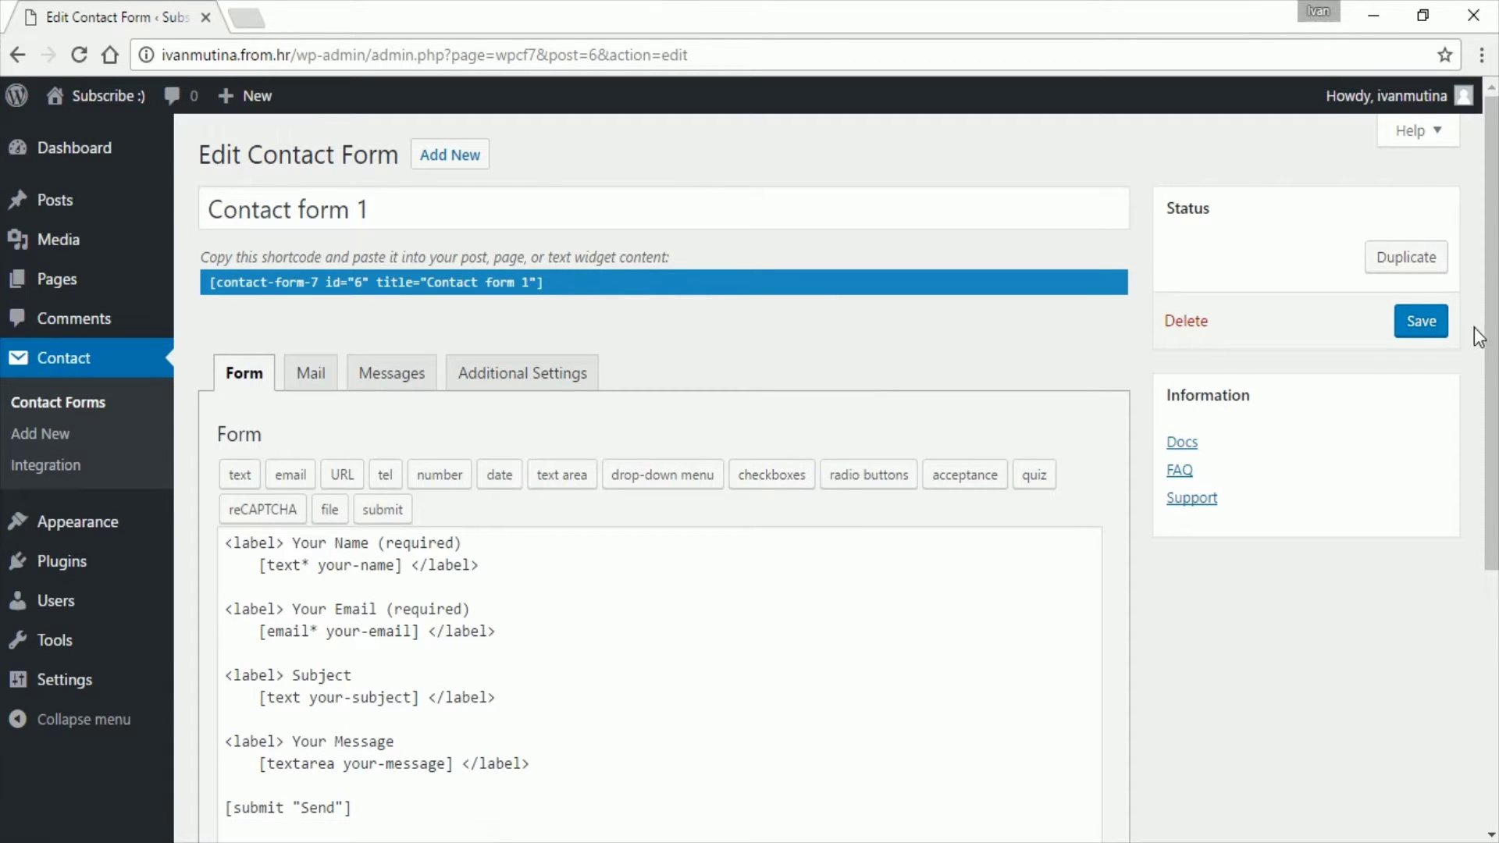
{"action": "left_click_drag", "start_coordinate": [1492, 358], "coordinate": [1493, 534]}
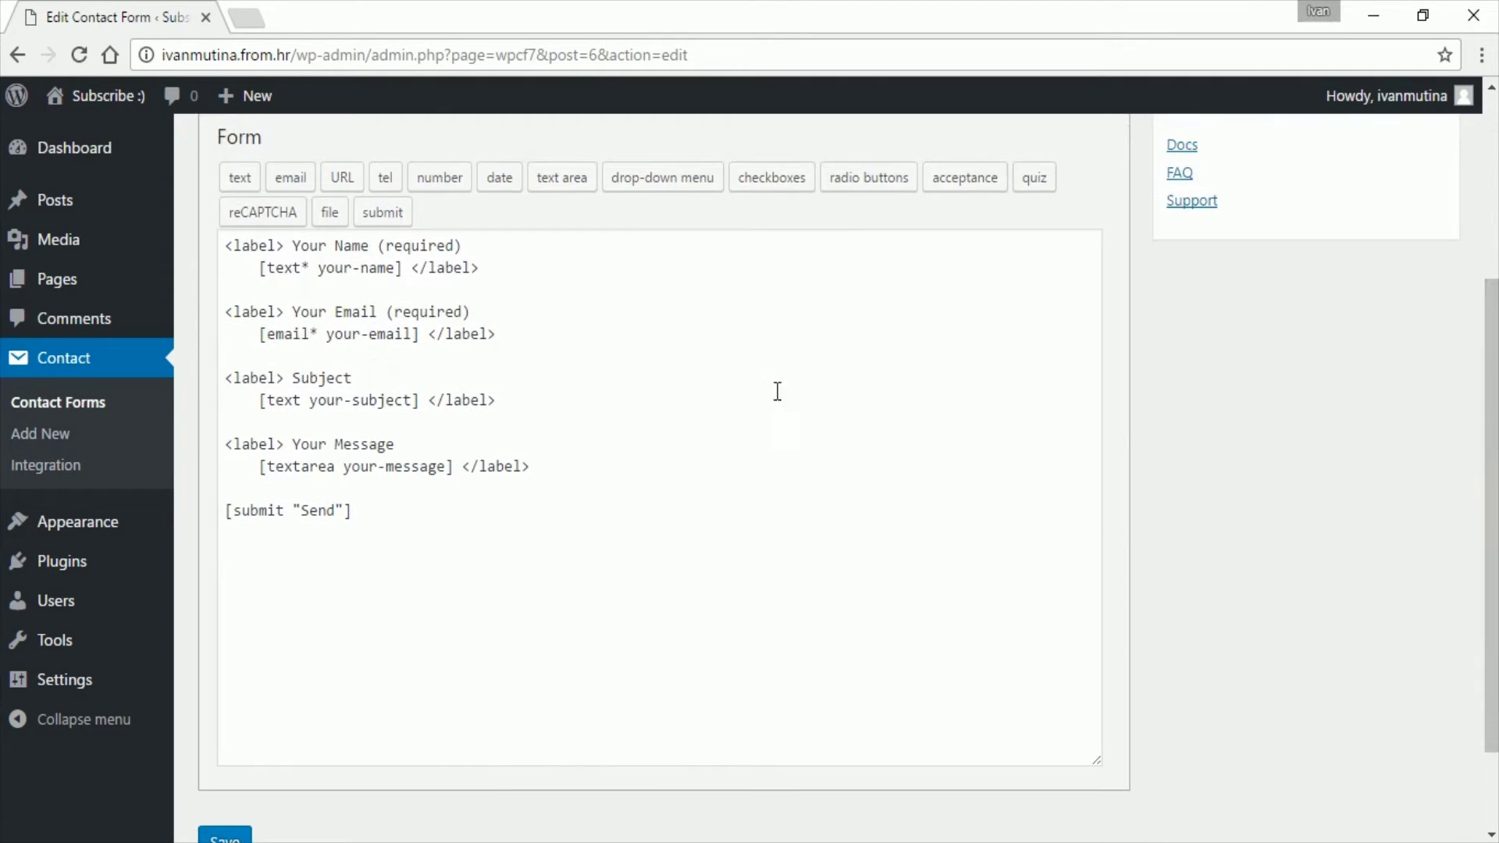
Step: Add a '<label> Choose your recipient </label>' line below the message field
{"action": "left_click", "coordinate": [581, 474]}
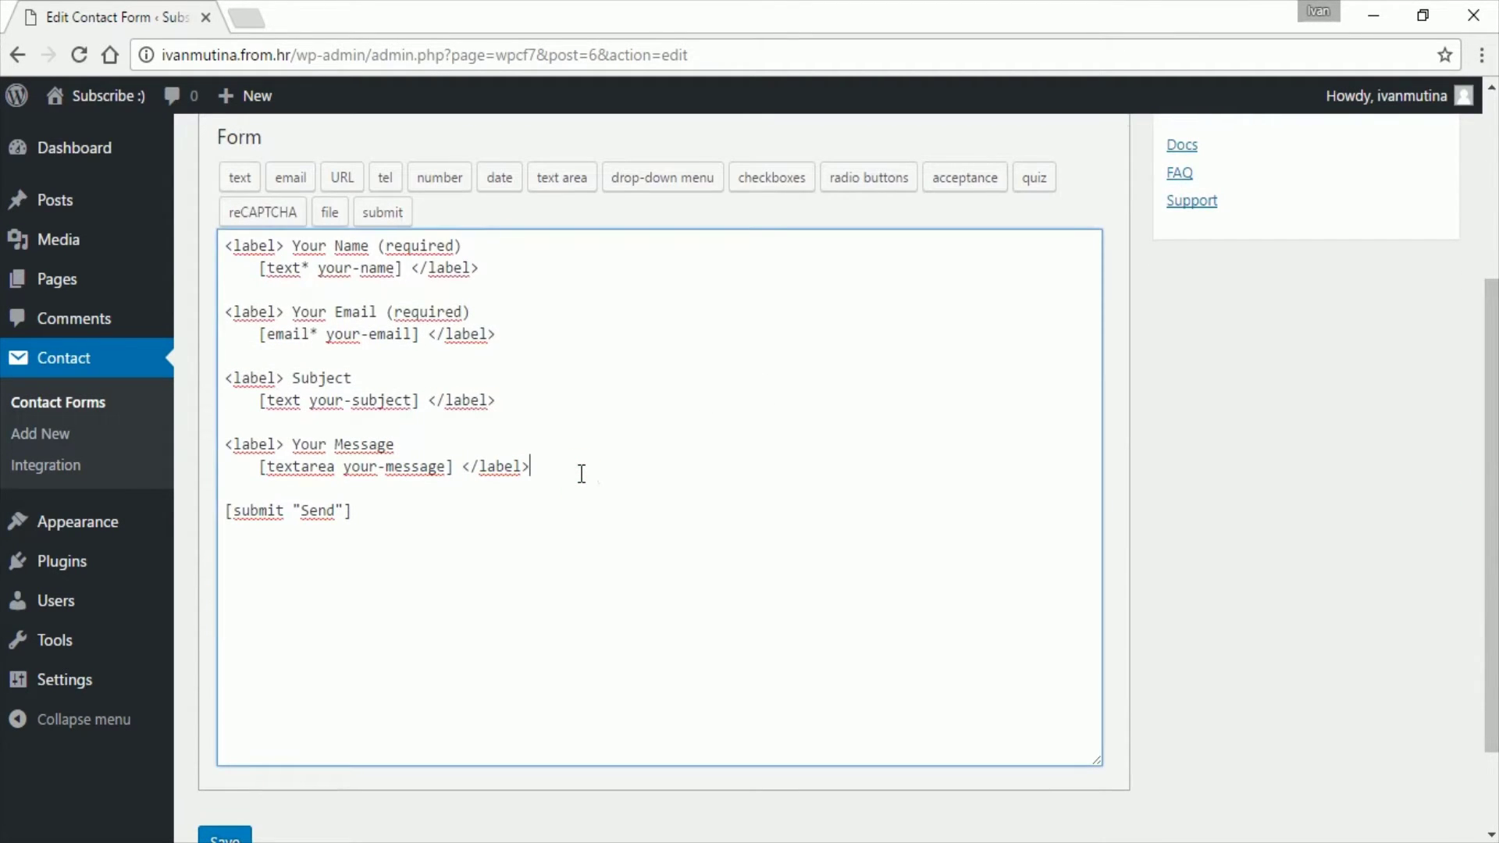
{"action": "key", "text": "Return"}
{"action": "key", "text": "Return"}
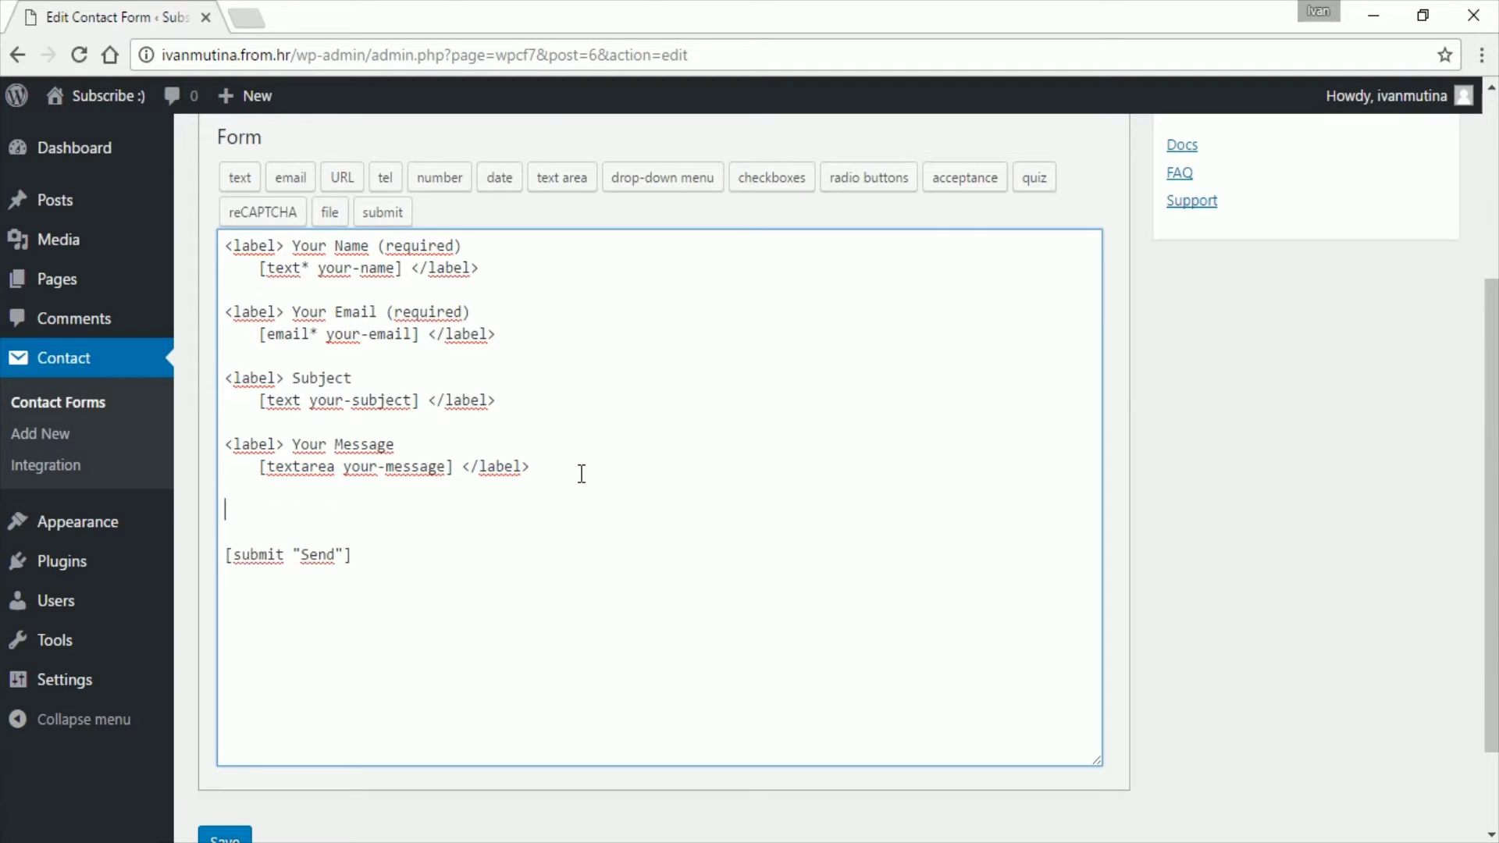
{"action": "type", "text": "<label> Choose your re"}
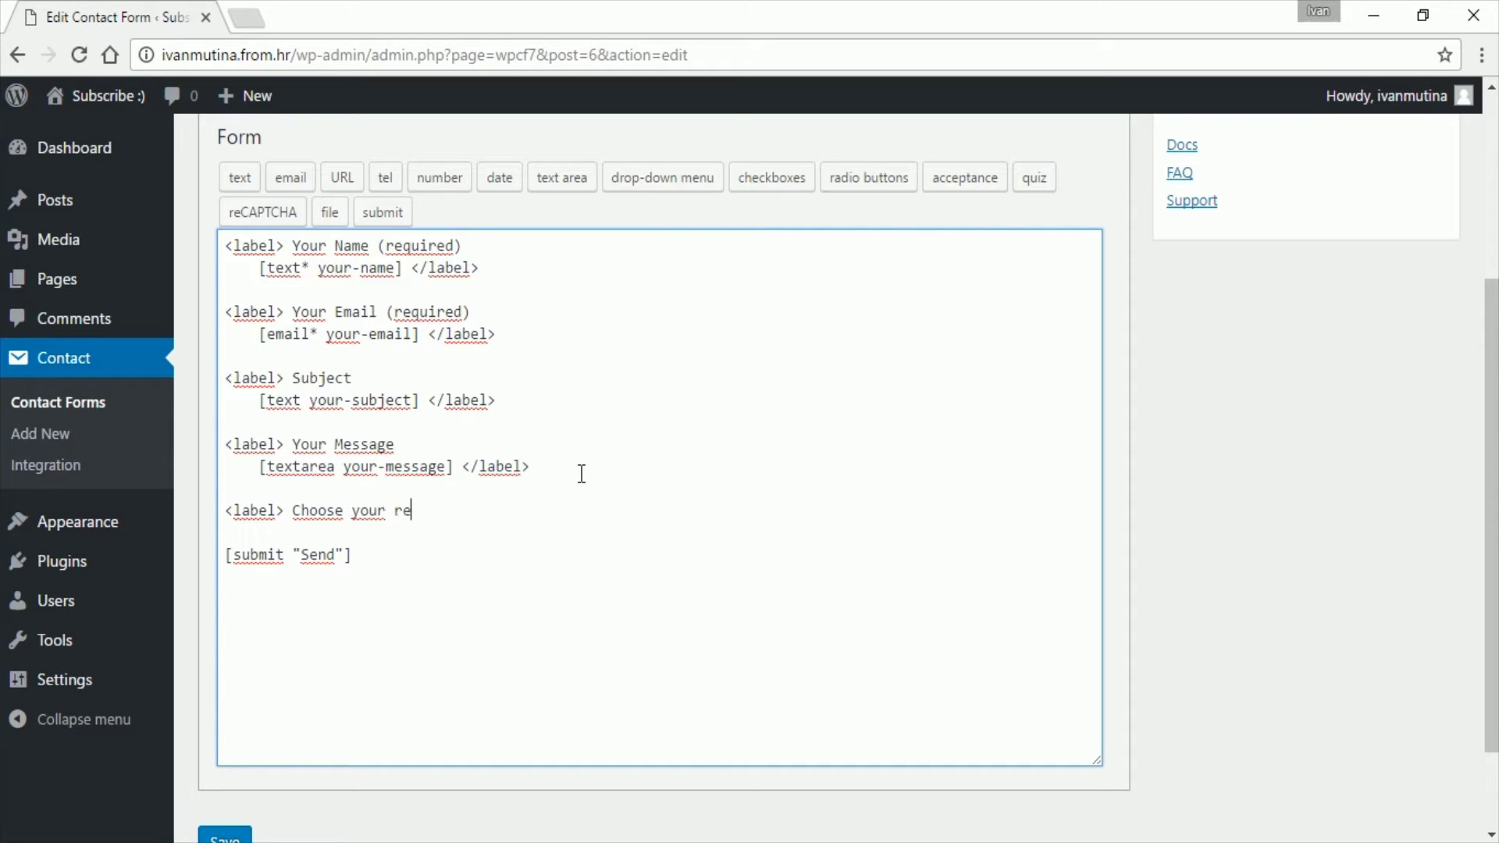
{"action": "type", "text": "cipient </label>"}
Step: Begin a required [select* recipient] tag with a 'support' option mapped to an e-mail address
{"action": "key", "text": "Return"}
{"action": "key", "text": "Return"}
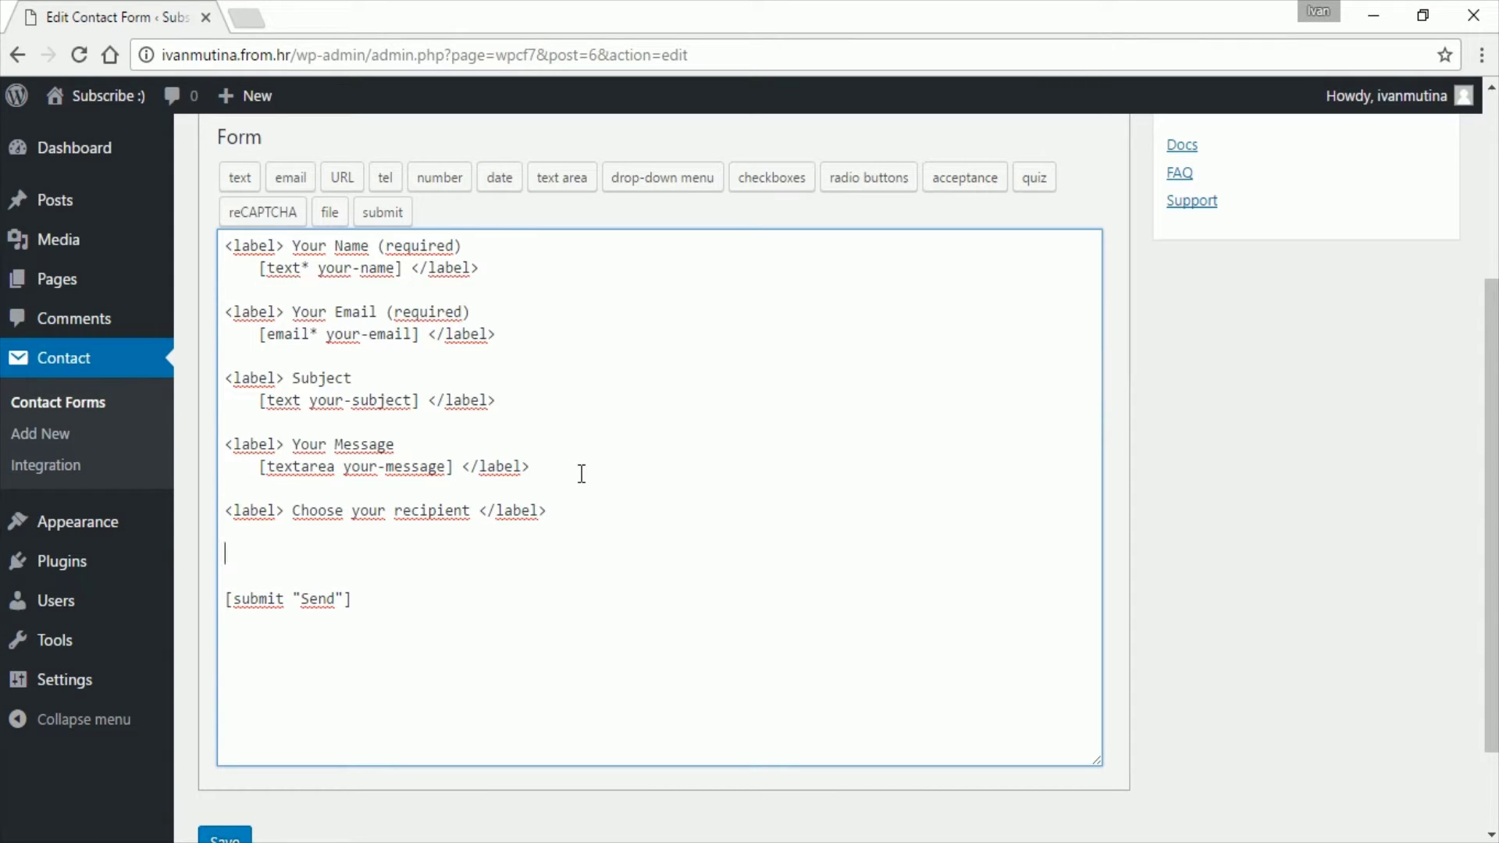
{"action": "type", "text": "[select* recip"}
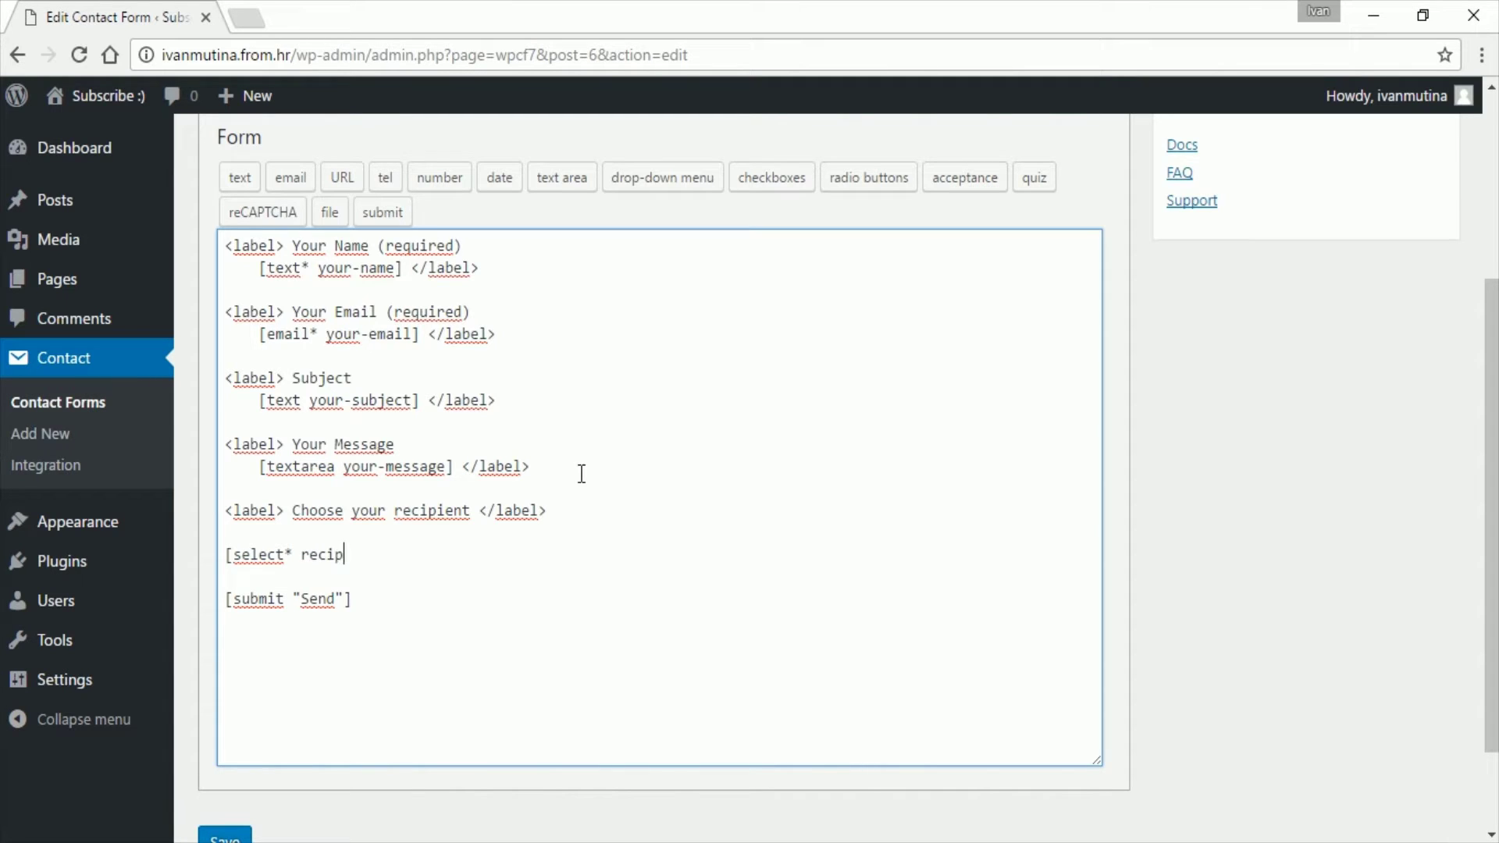
{"action": "type", "text": "ient"}
{"action": "type", "text": "\"support|"}
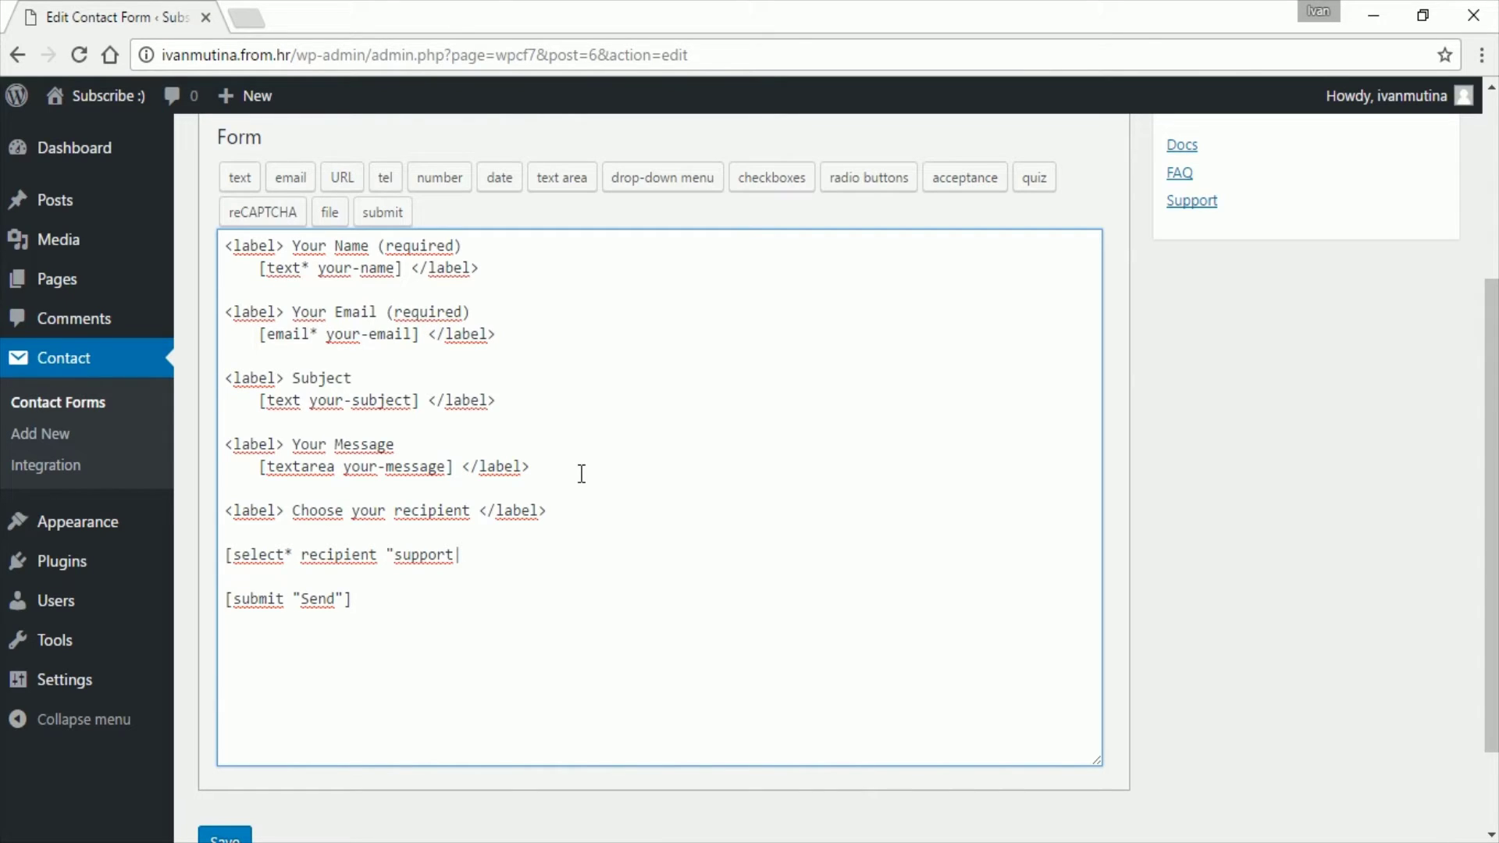
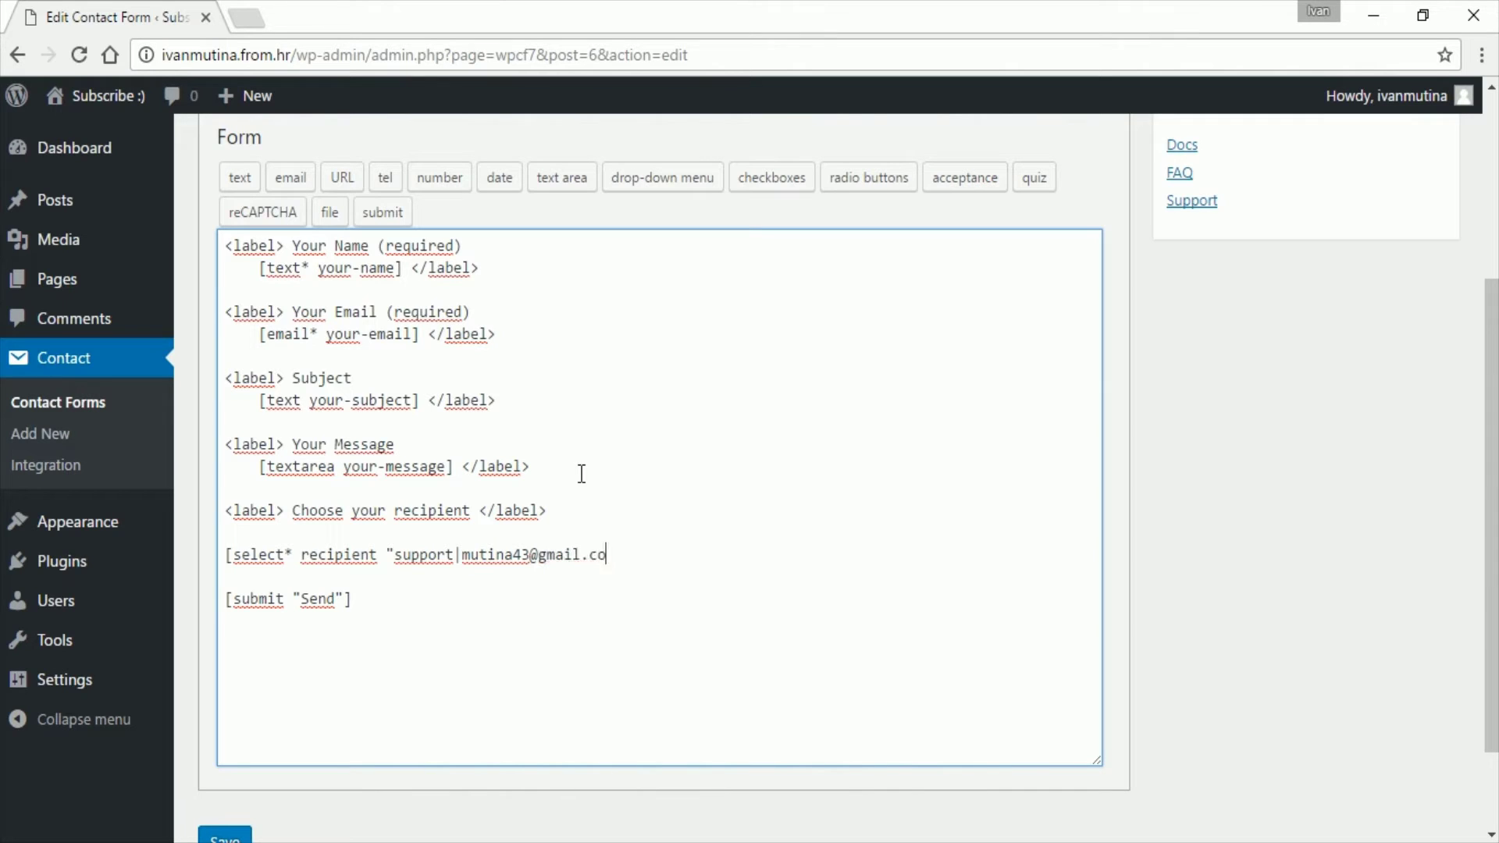
Step: Add 'sales' and 'helpdesk' options with their e-mail addresses, close the tag with ], and save
{"action": "key", "text": "Return"}
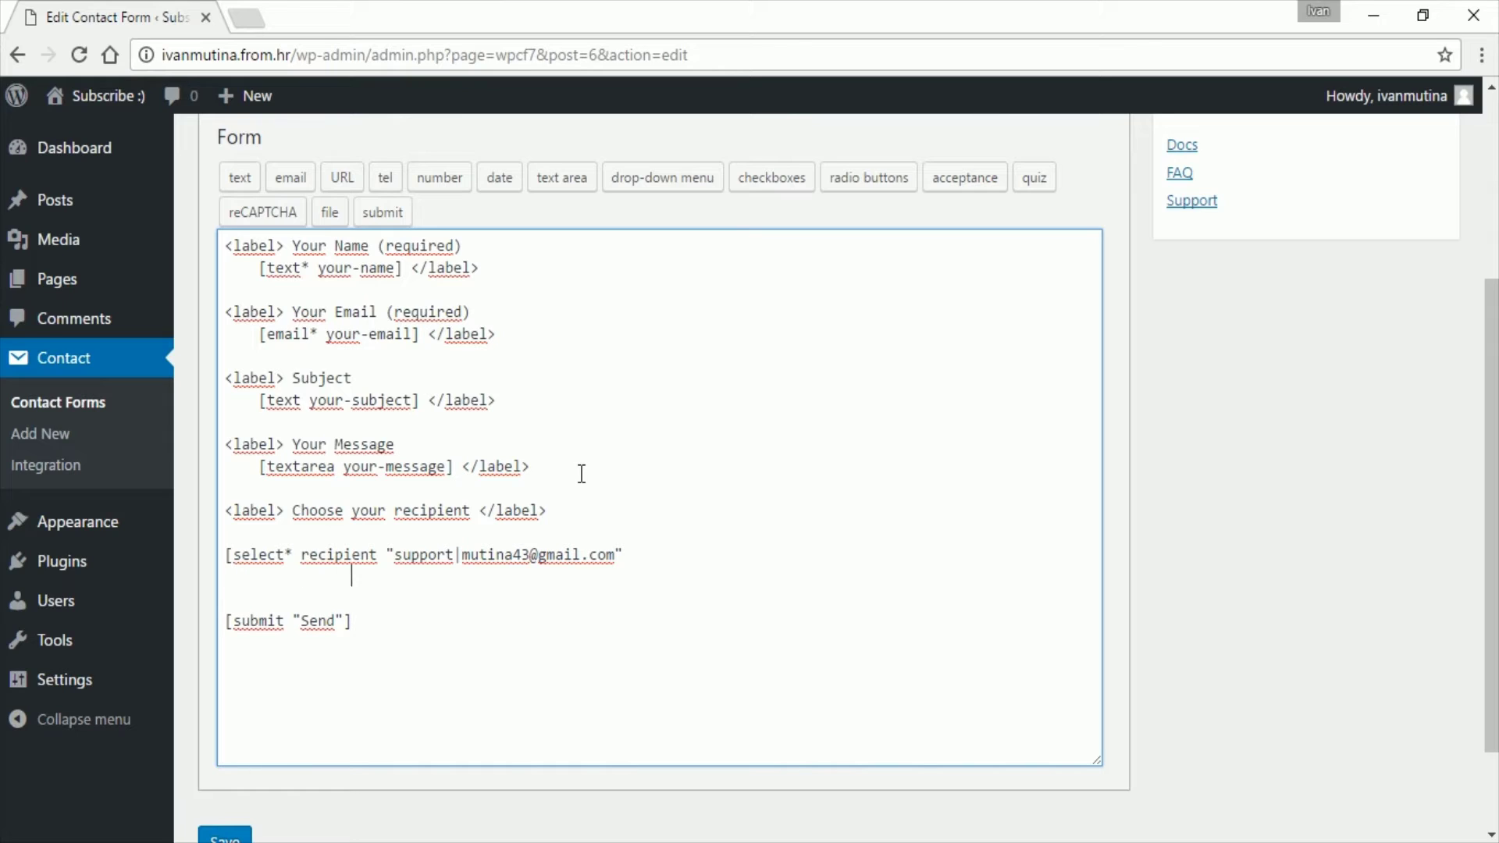
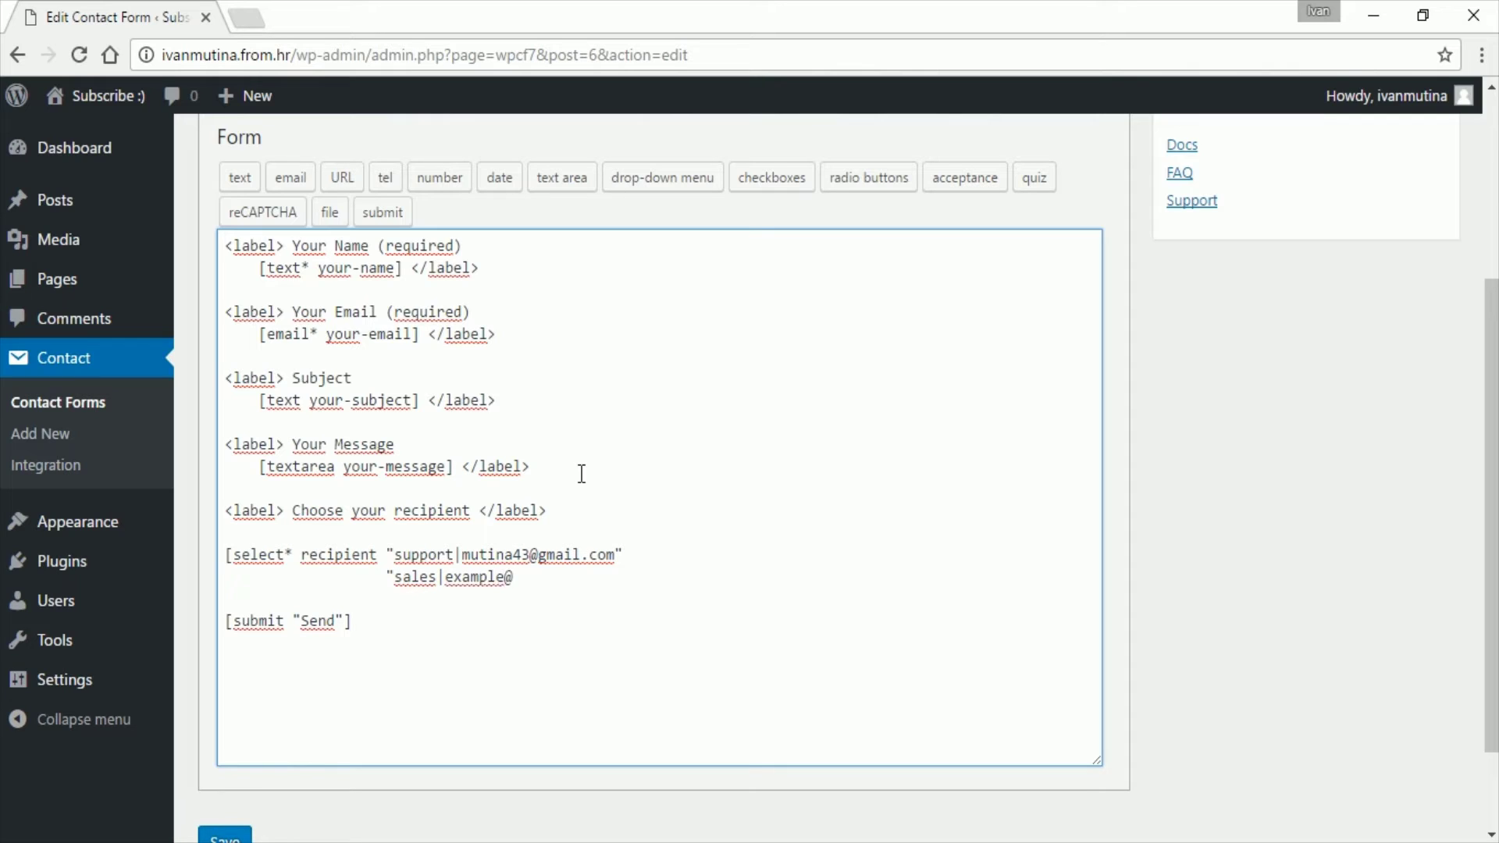
{"action": "key", "text": "Return"}
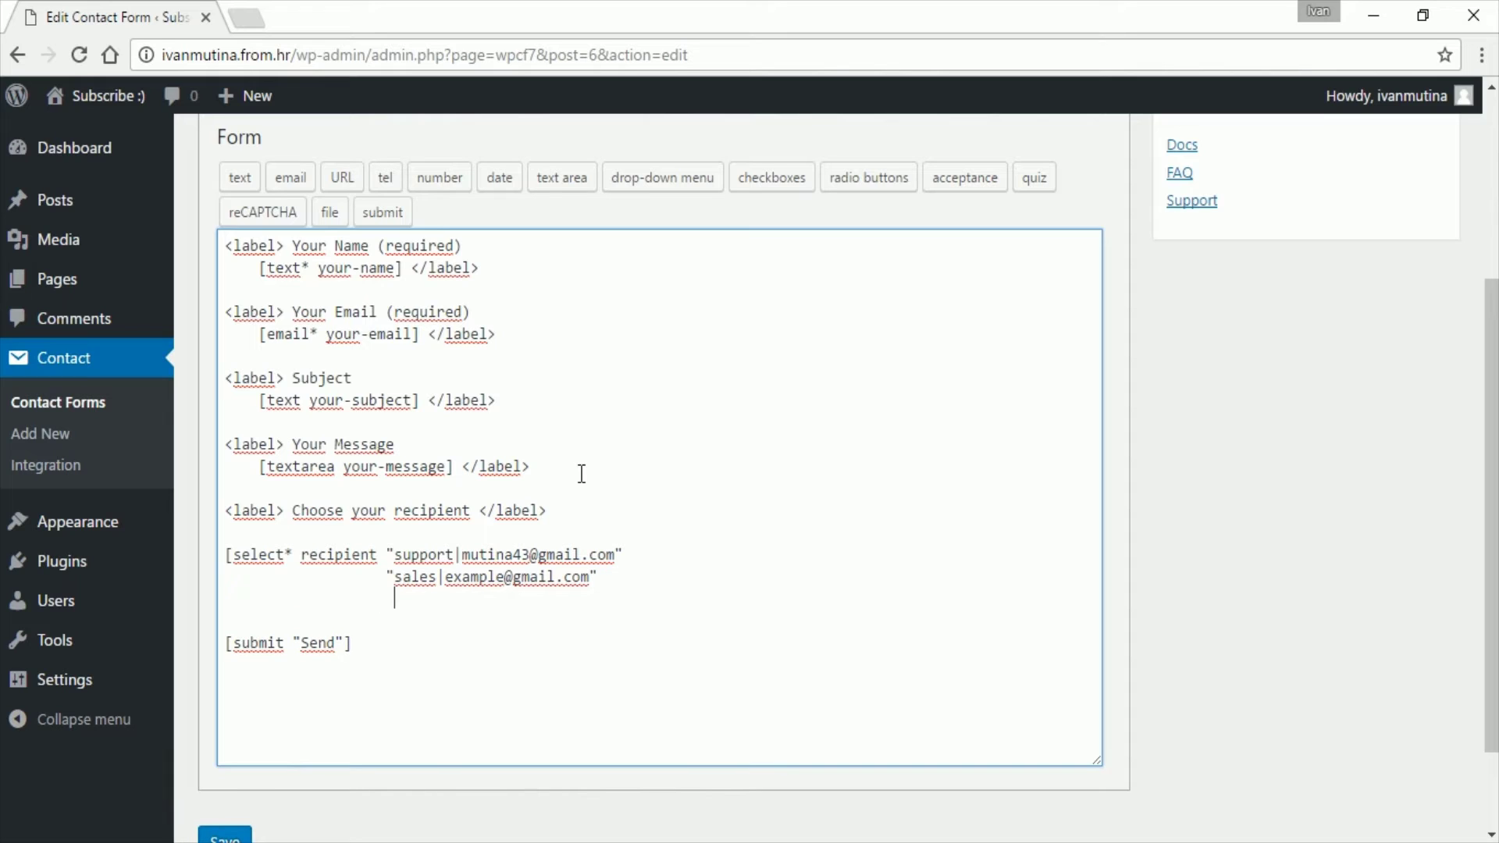
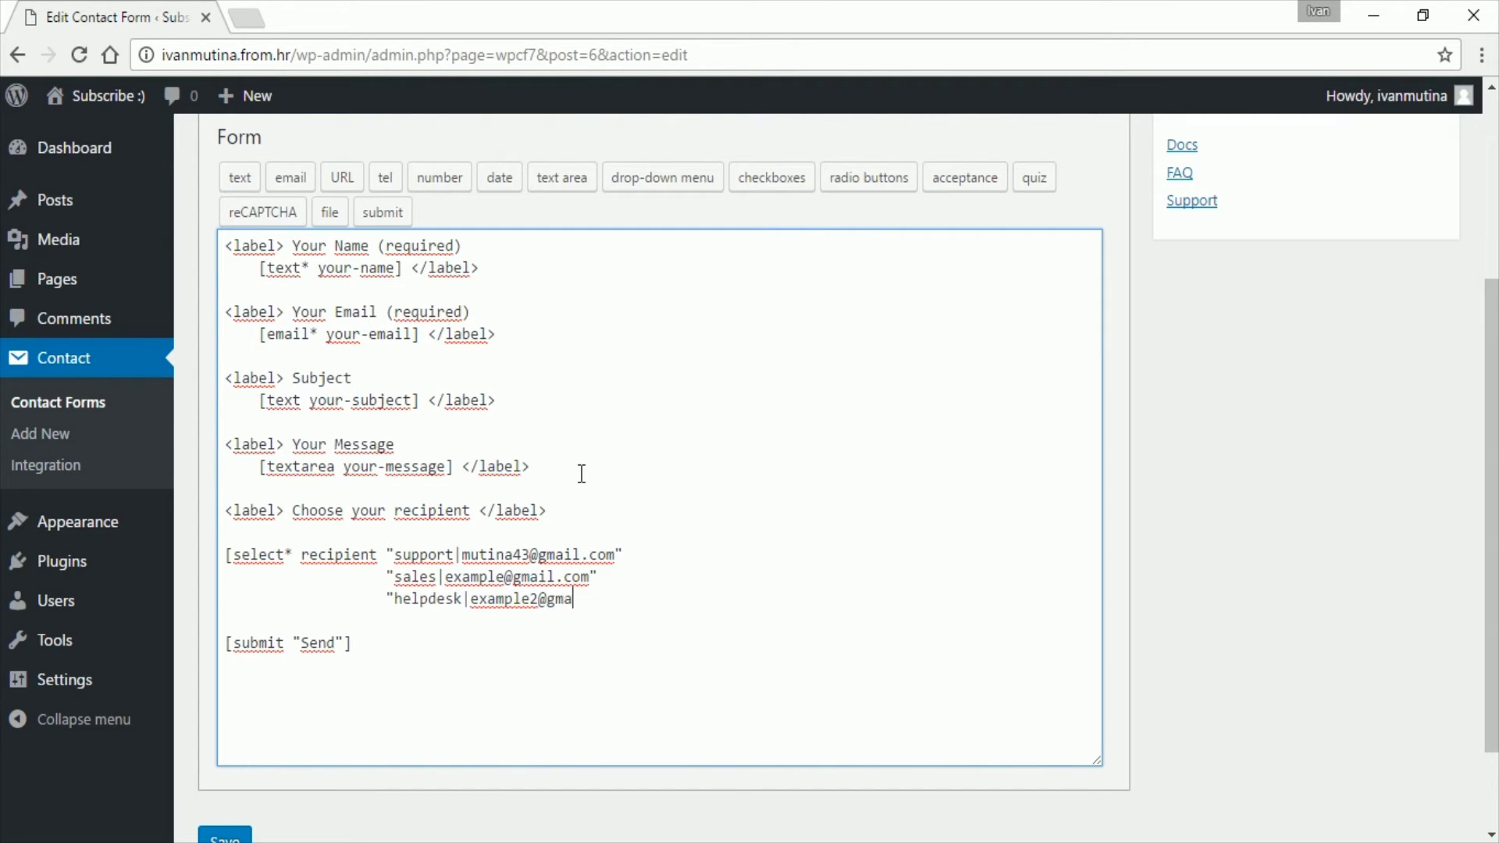
{"action": "left_click", "coordinate": [230, 836]}
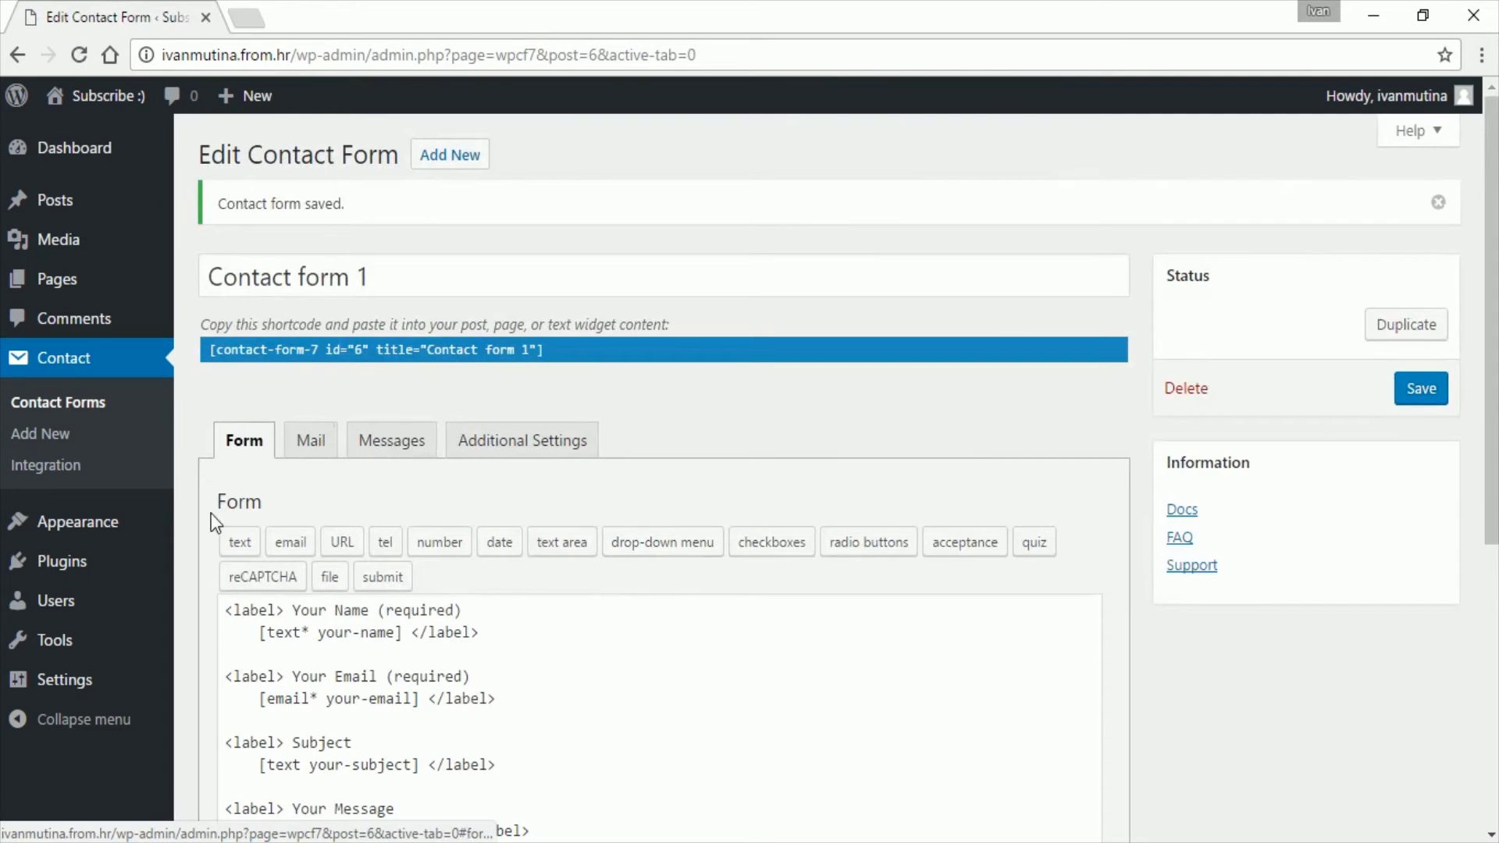
Step: Replace the Mail tab's To address with [recipient] and save the form
{"action": "left_click", "coordinate": [319, 449]}
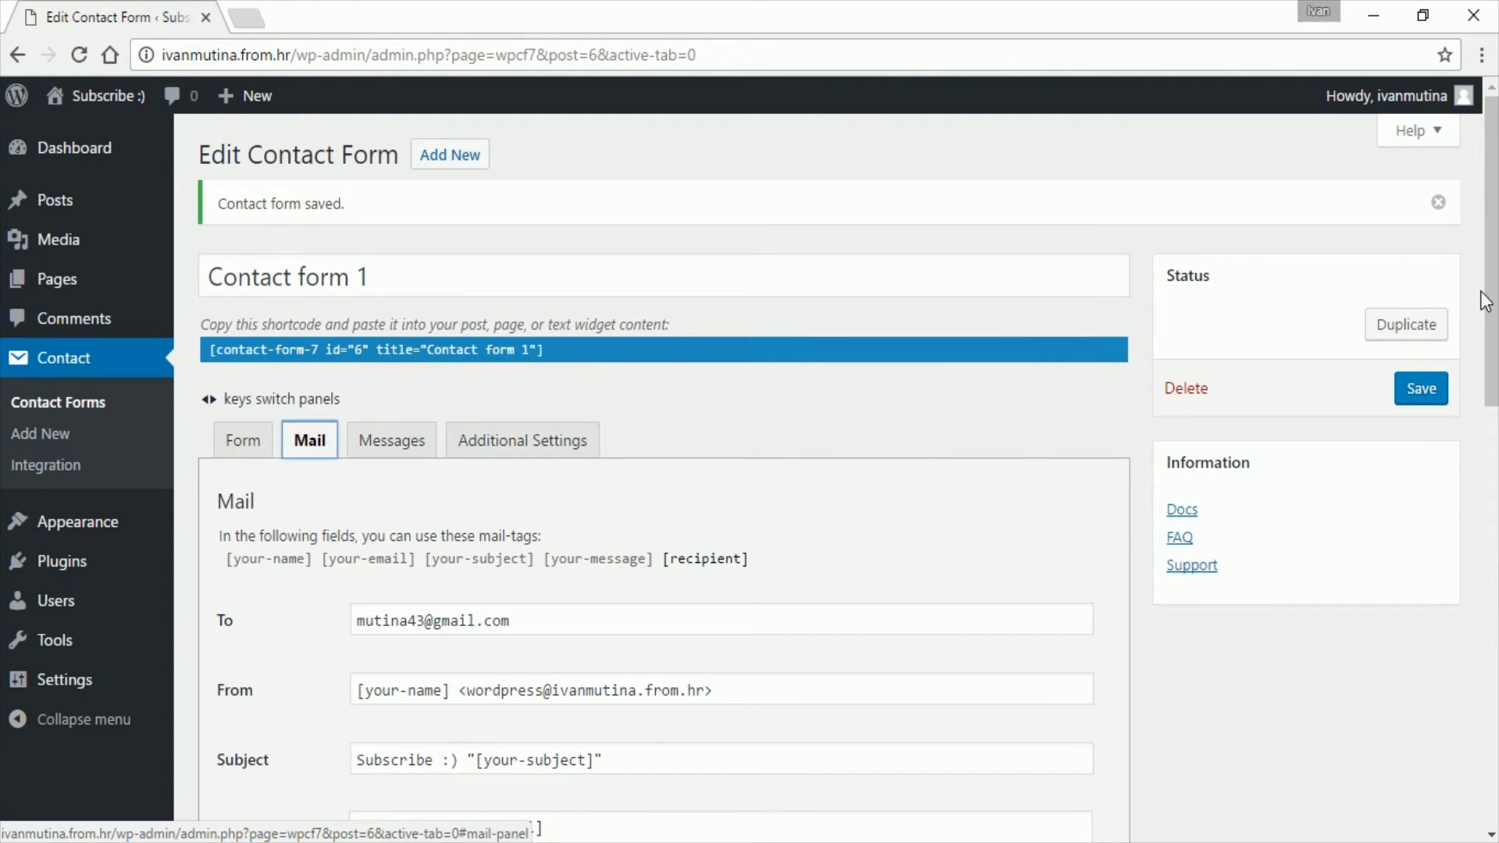
{"action": "left_click_drag", "start_coordinate": [1488, 279], "coordinate": [1488, 375]}
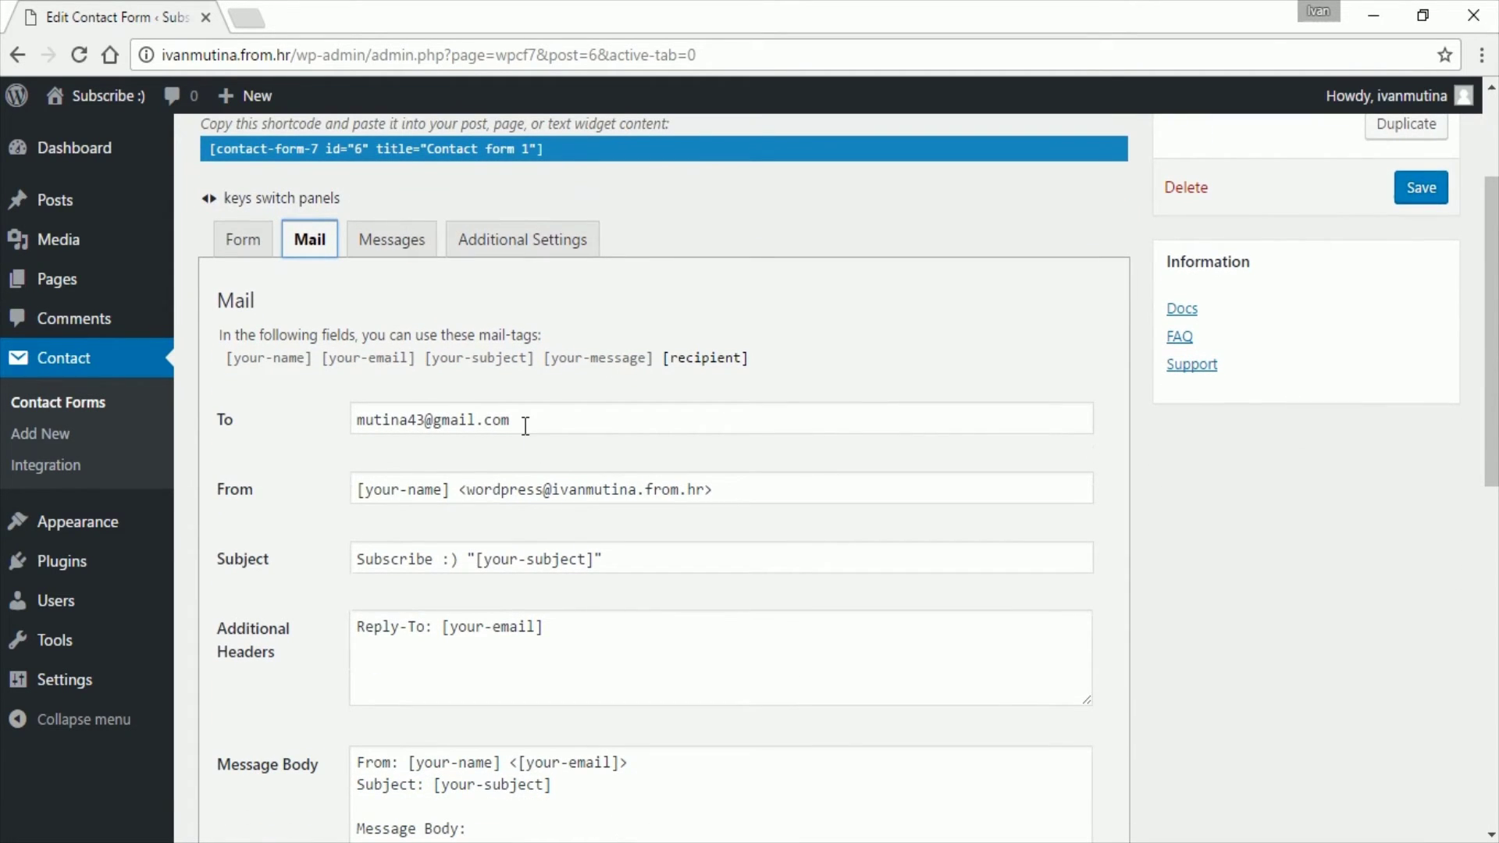
{"action": "left_click_drag", "start_coordinate": [525, 426], "coordinate": [353, 421]}
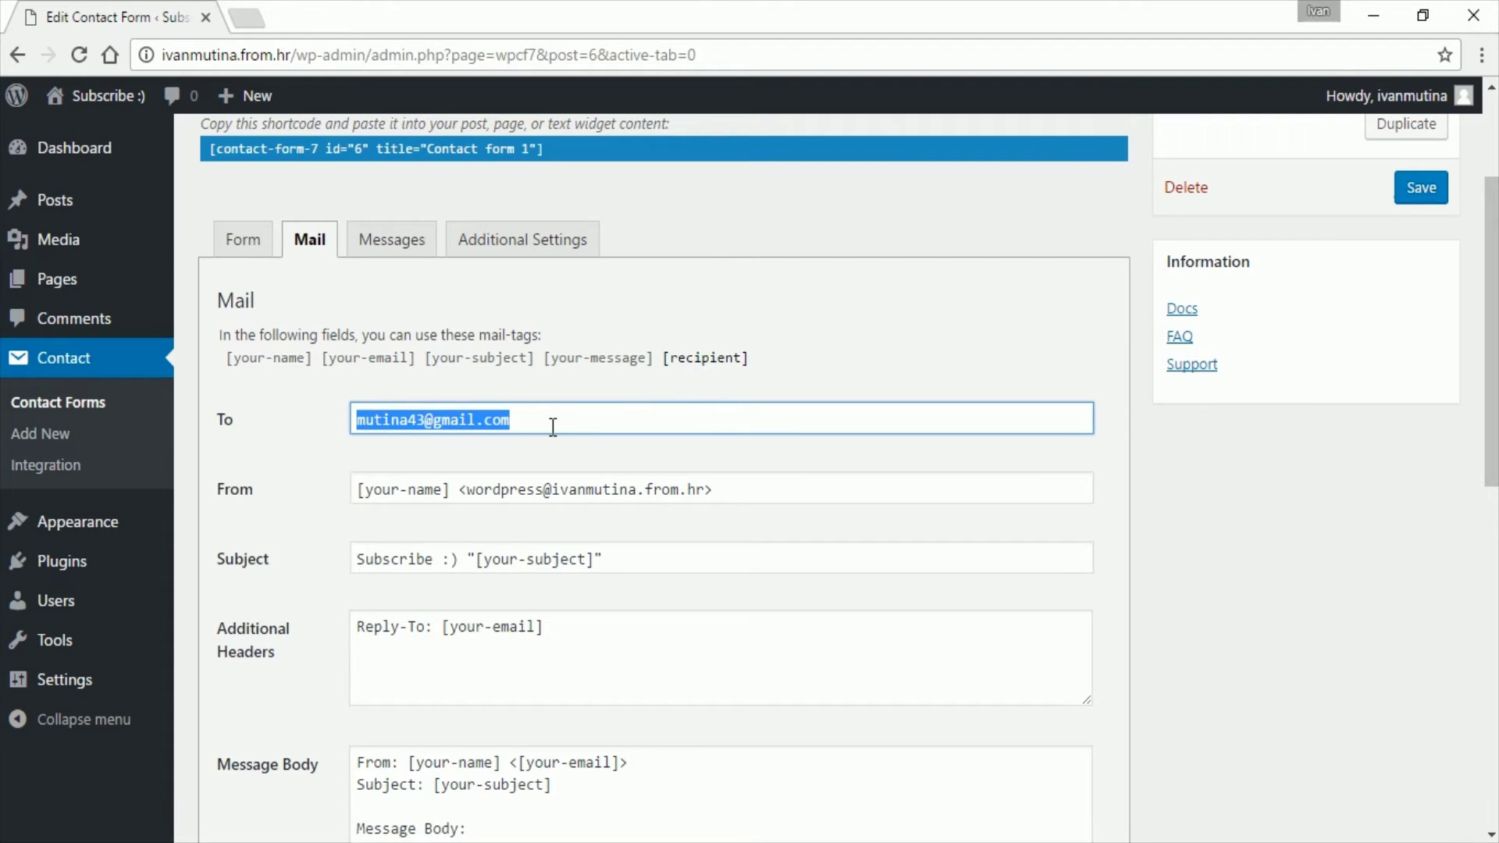
{"action": "type", "text": "[re"}
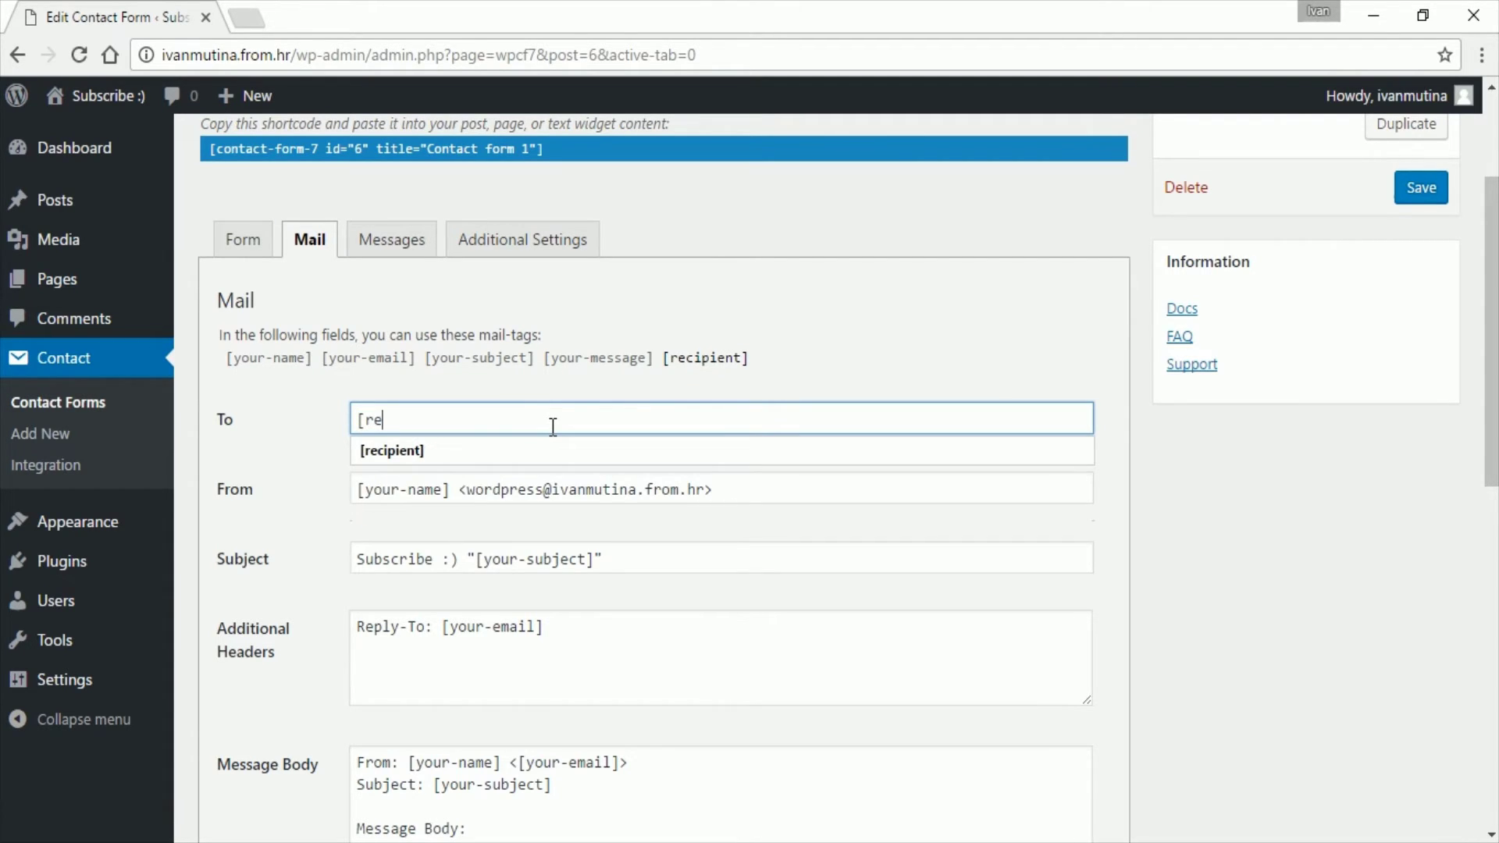
{"action": "type", "text": "cipient]"}
{"action": "left_click", "coordinate": [1213, 513]}
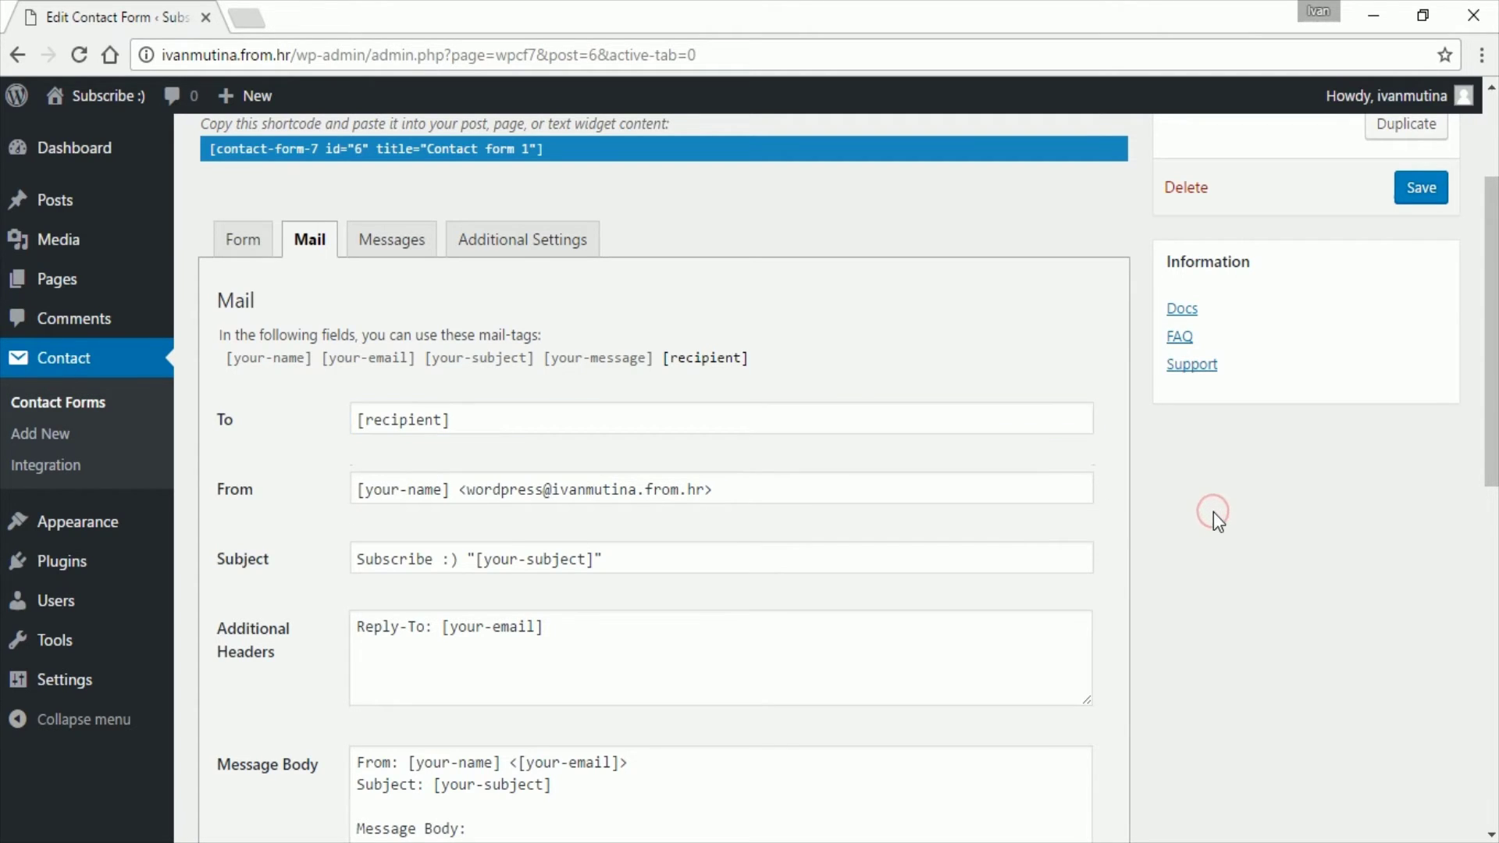
{"action": "left_click_drag", "start_coordinate": [1488, 482], "coordinate": [1488, 609]}
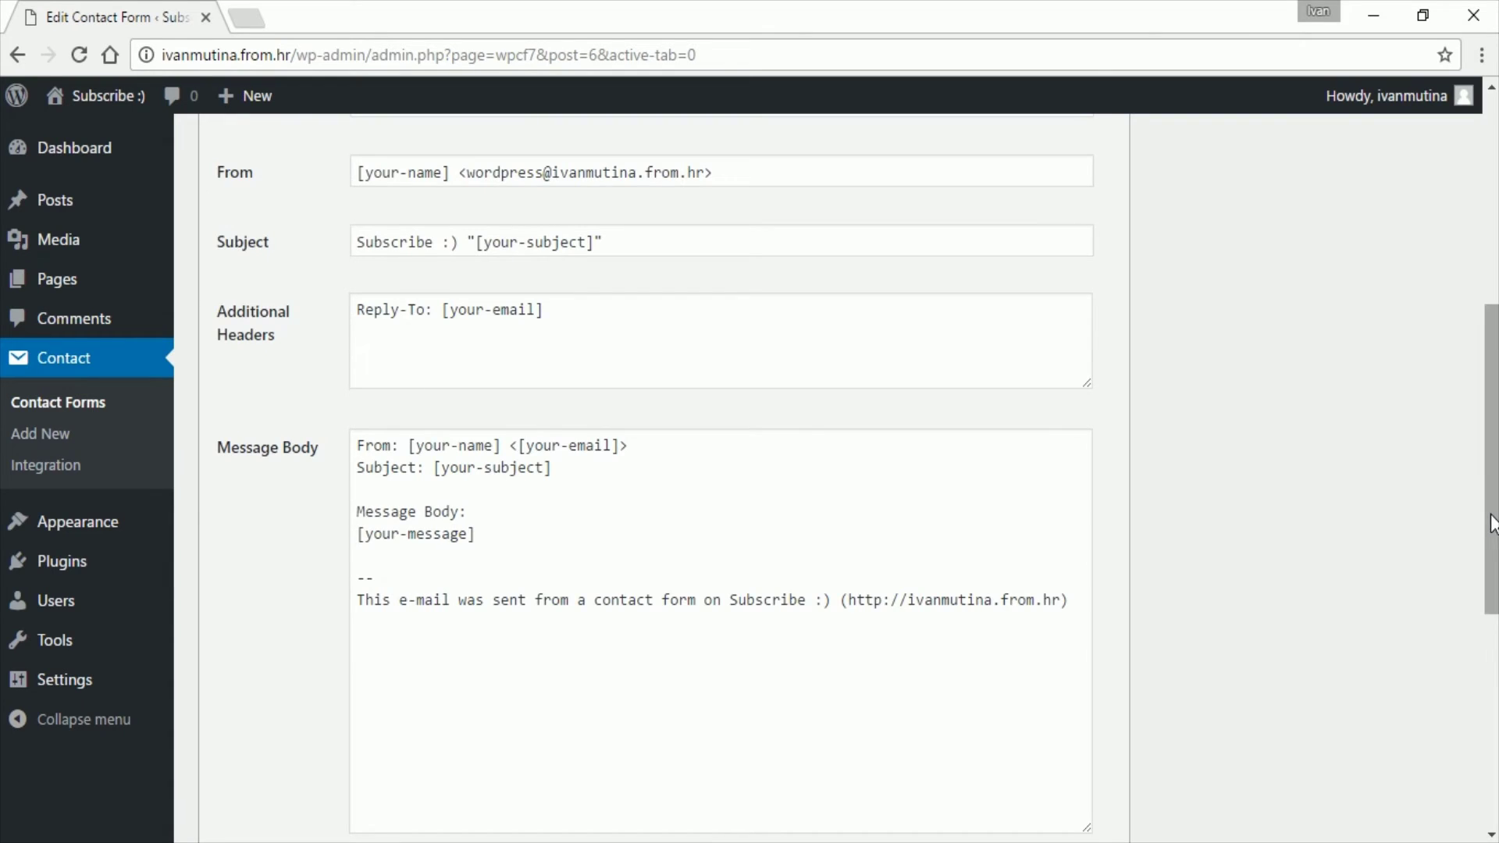
{"action": "left_click_drag", "start_coordinate": [1492, 518], "coordinate": [1475, 273]}
{"action": "left_click", "coordinate": [1430, 389]}
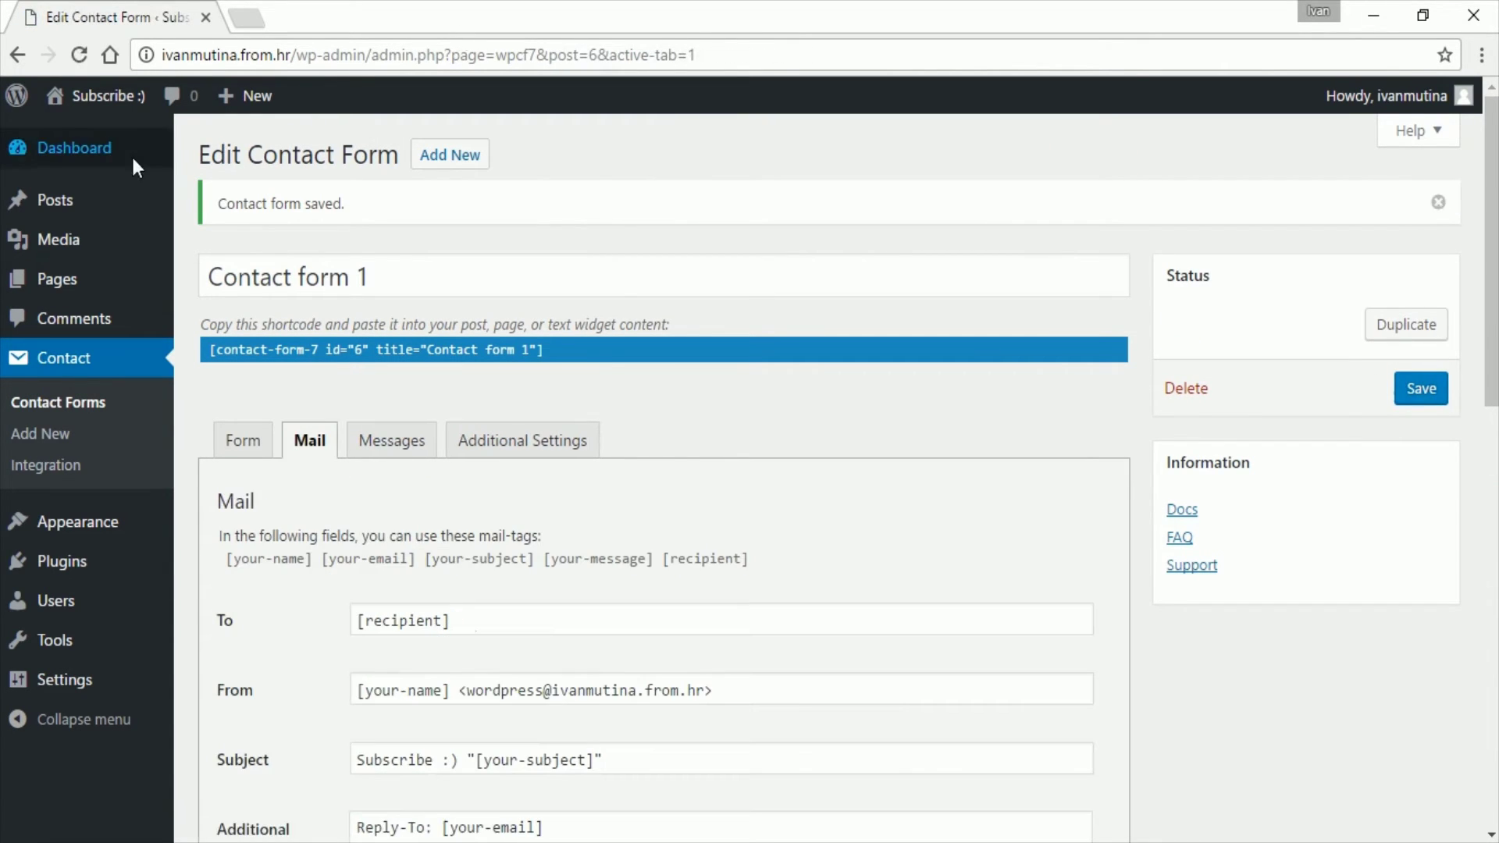
Step: Visit the live site and scroll down to the contact form
{"action": "mouse_move", "coordinate": [122, 109]}
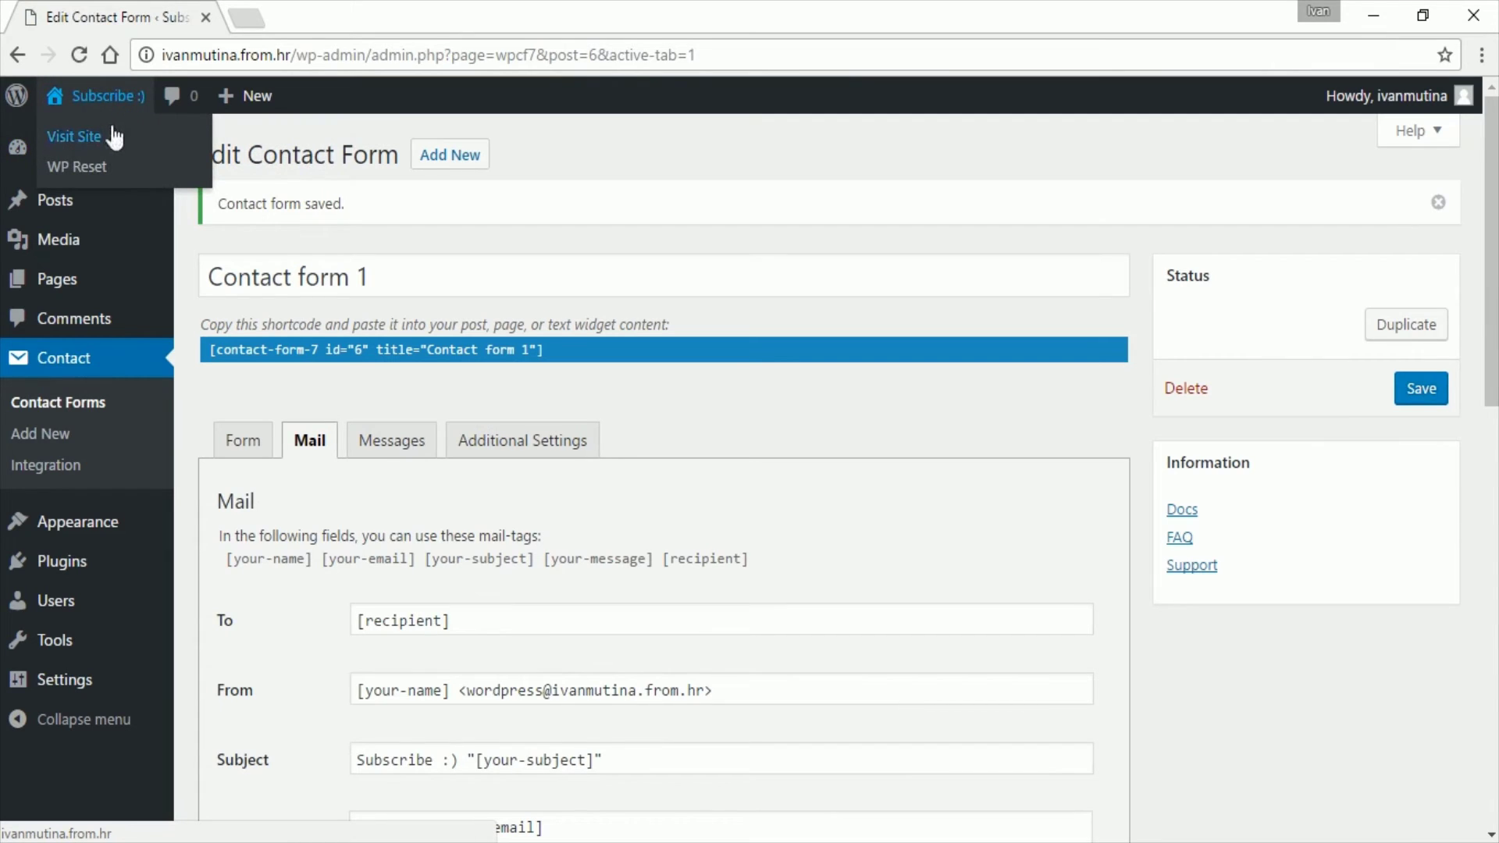
{"action": "left_click", "coordinate": [115, 137]}
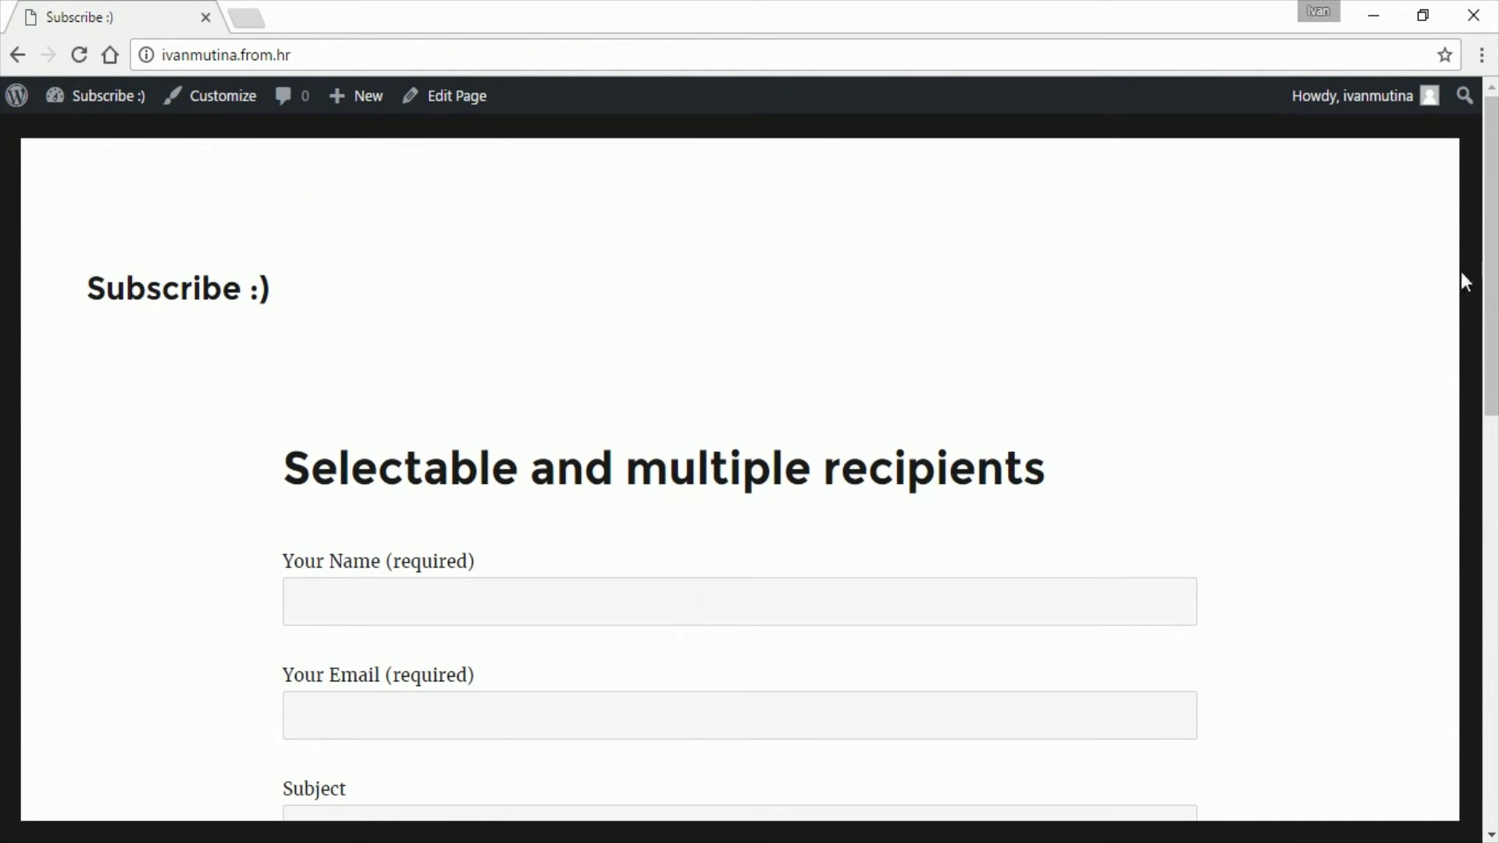
{"action": "left_click_drag", "start_coordinate": [1483, 285], "coordinate": [1490, 639]}
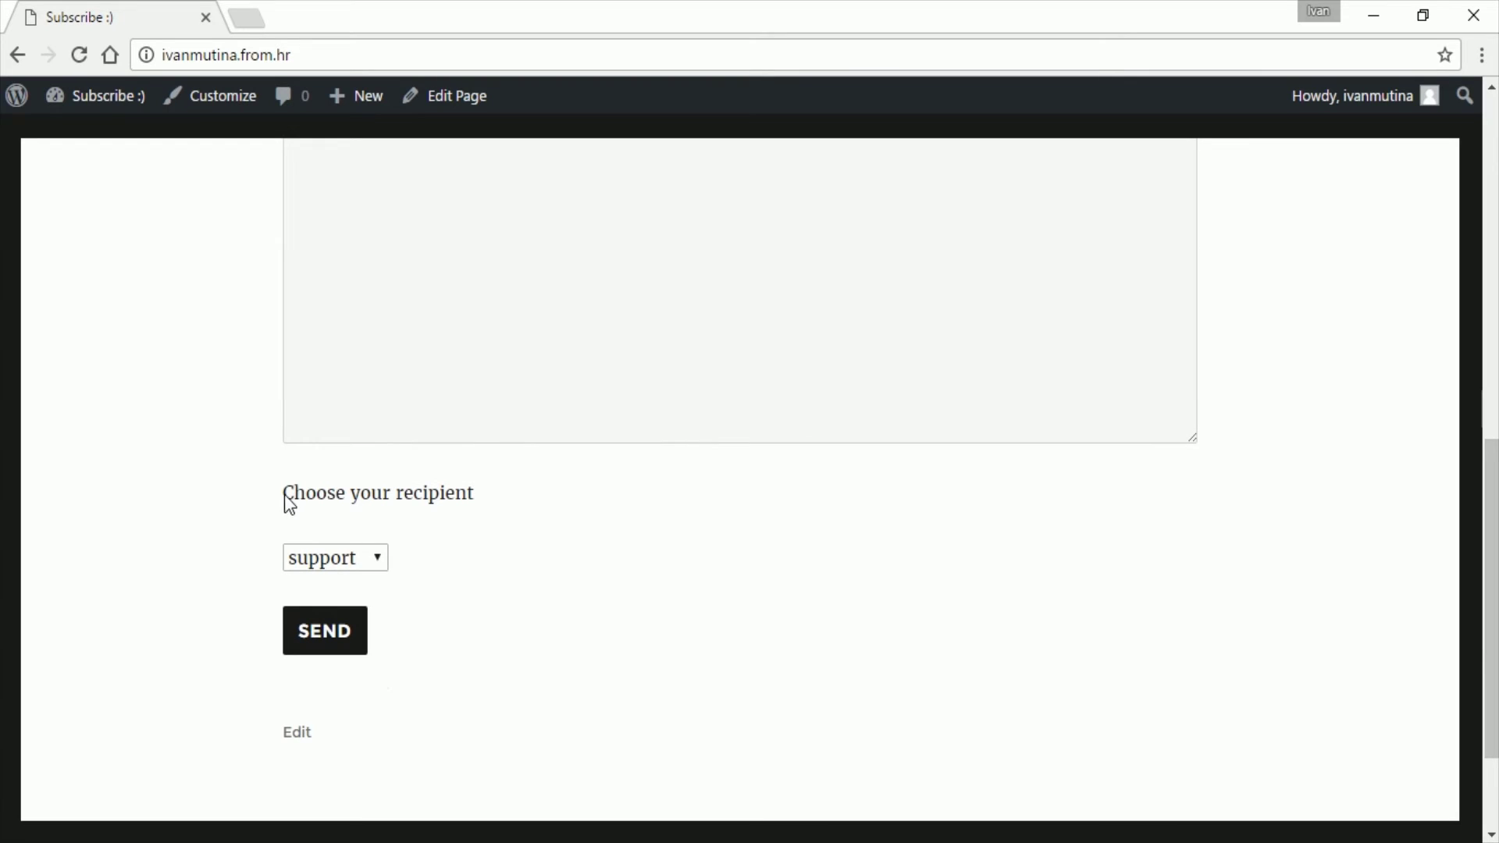
Step: Pick 'sales' in the Choose your recipient dropdown, which lists support, sales and helpdesk
{"action": "left_click", "coordinate": [378, 567]}
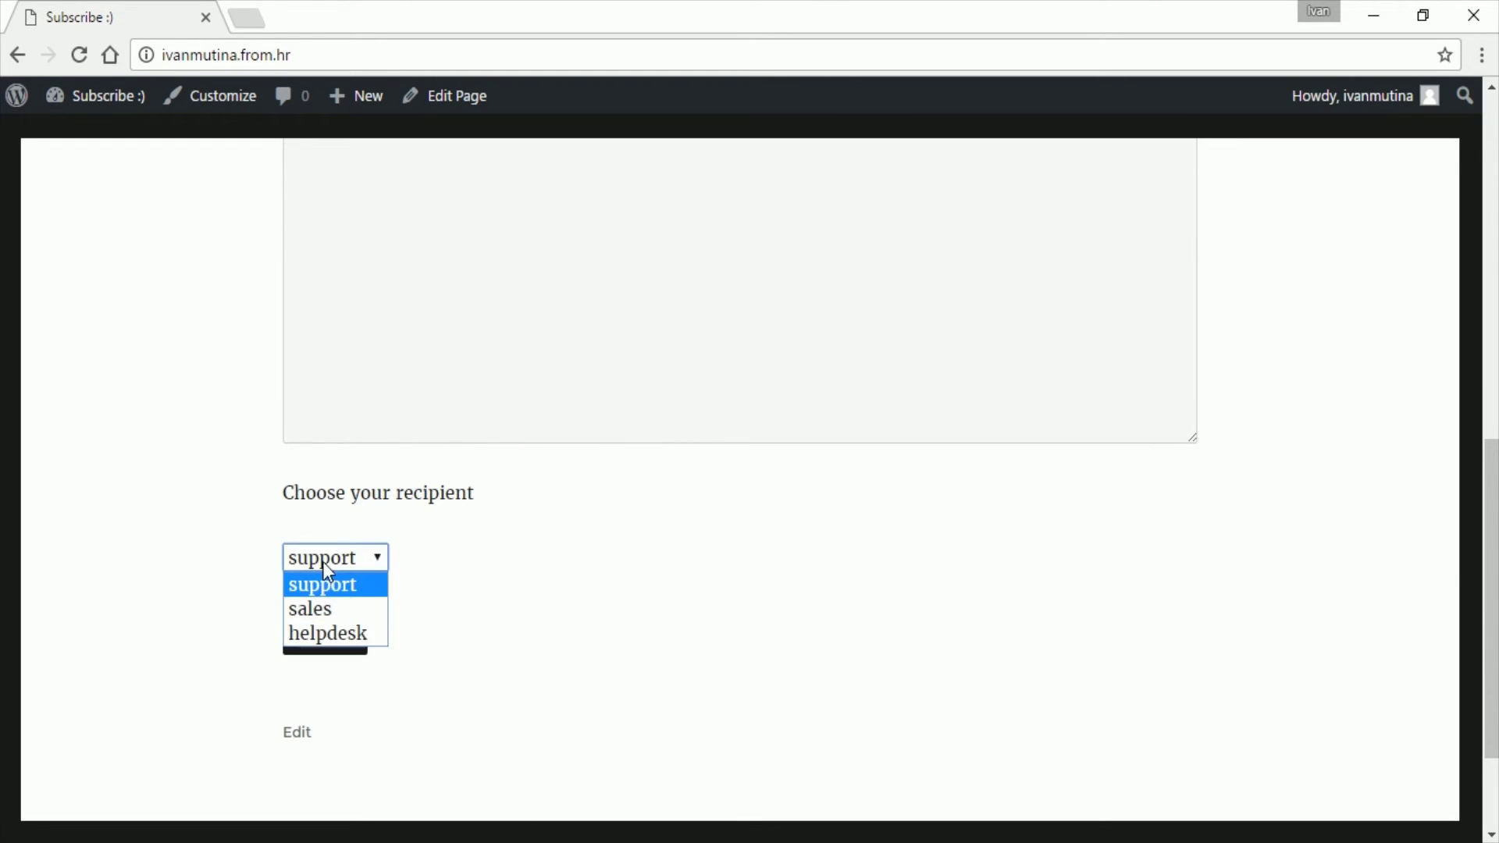
{"action": "left_click", "coordinate": [624, 478]}
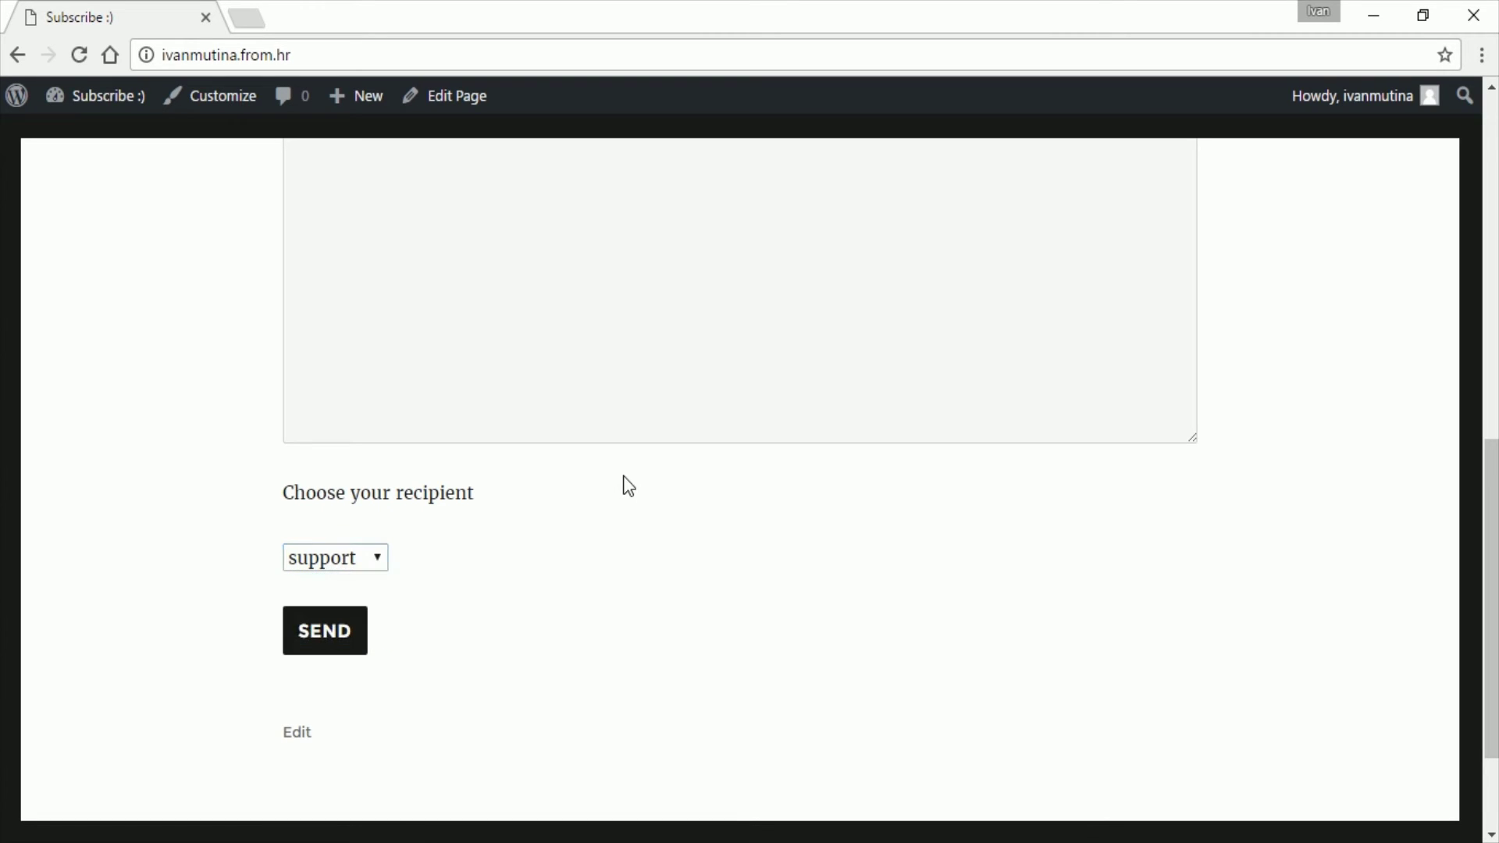
{"action": "left_click", "coordinate": [356, 557]}
{"action": "left_click", "coordinate": [325, 608]}
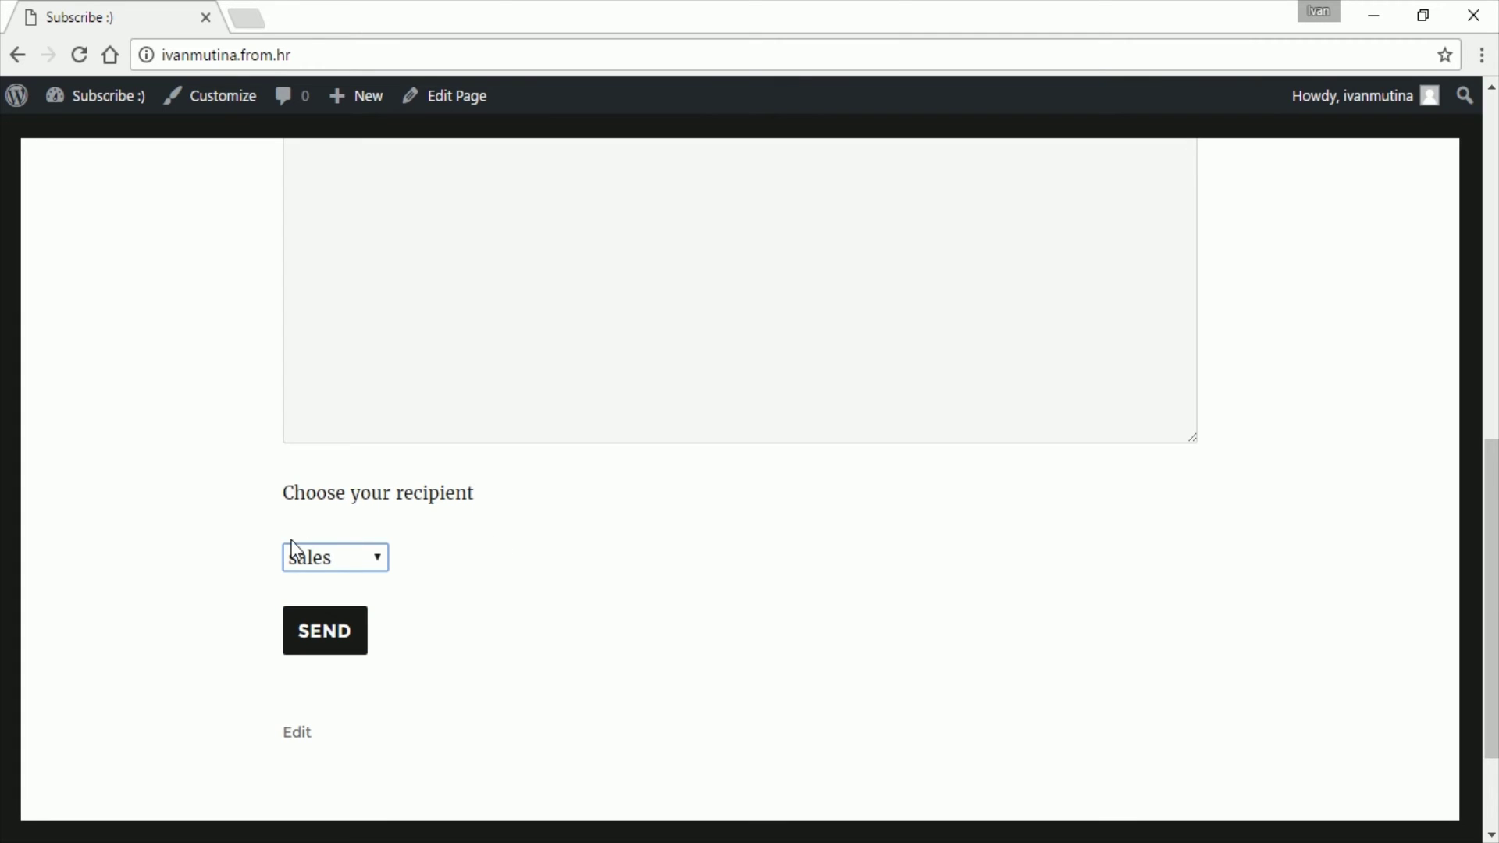
{"action": "left_click", "coordinate": [373, 559]}
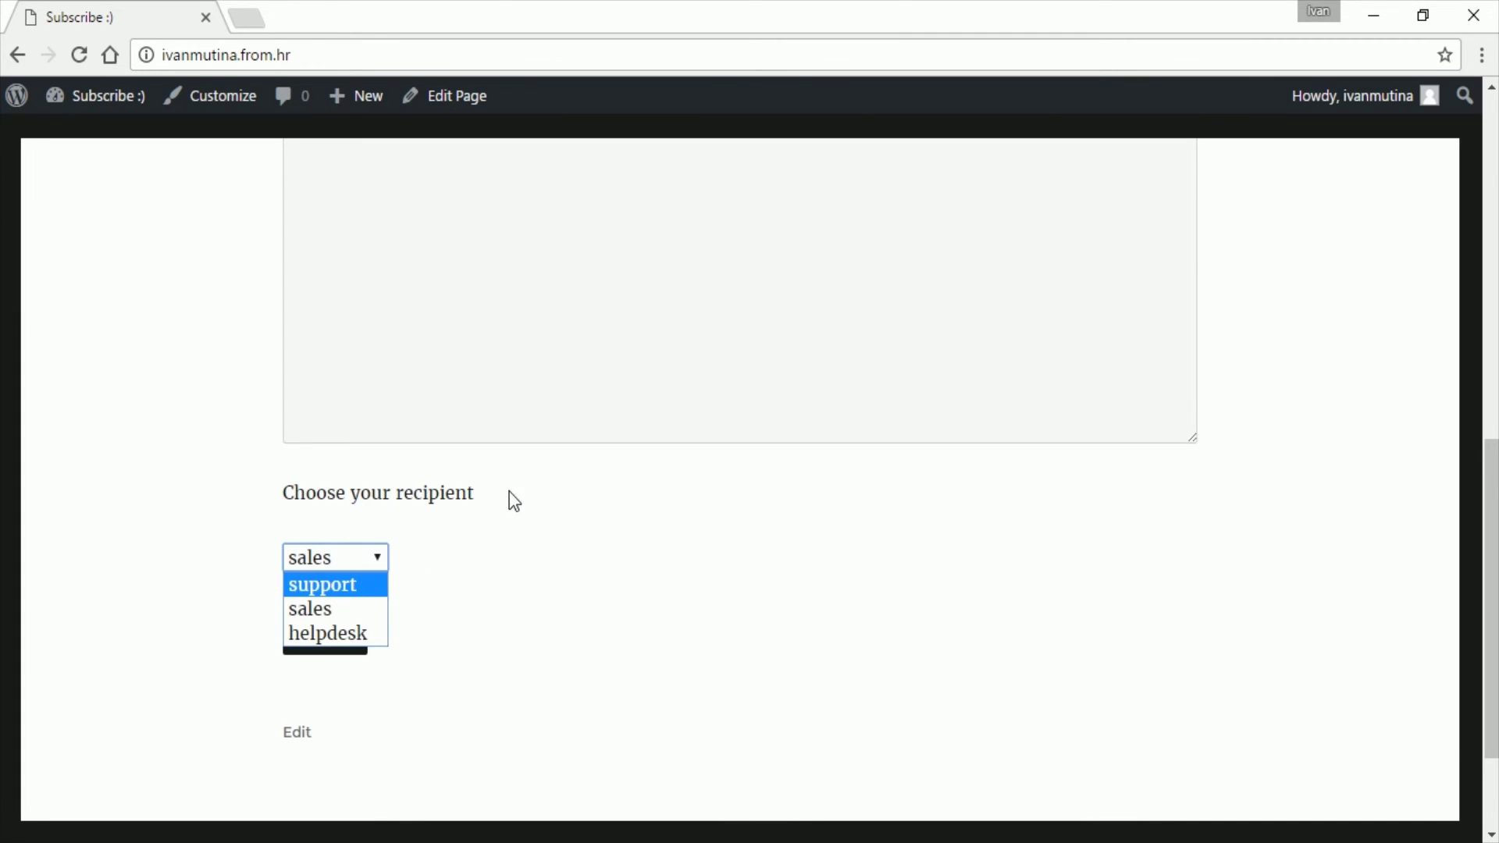
{"action": "left_click_drag", "start_coordinate": [1488, 523], "coordinate": [1455, 190]}
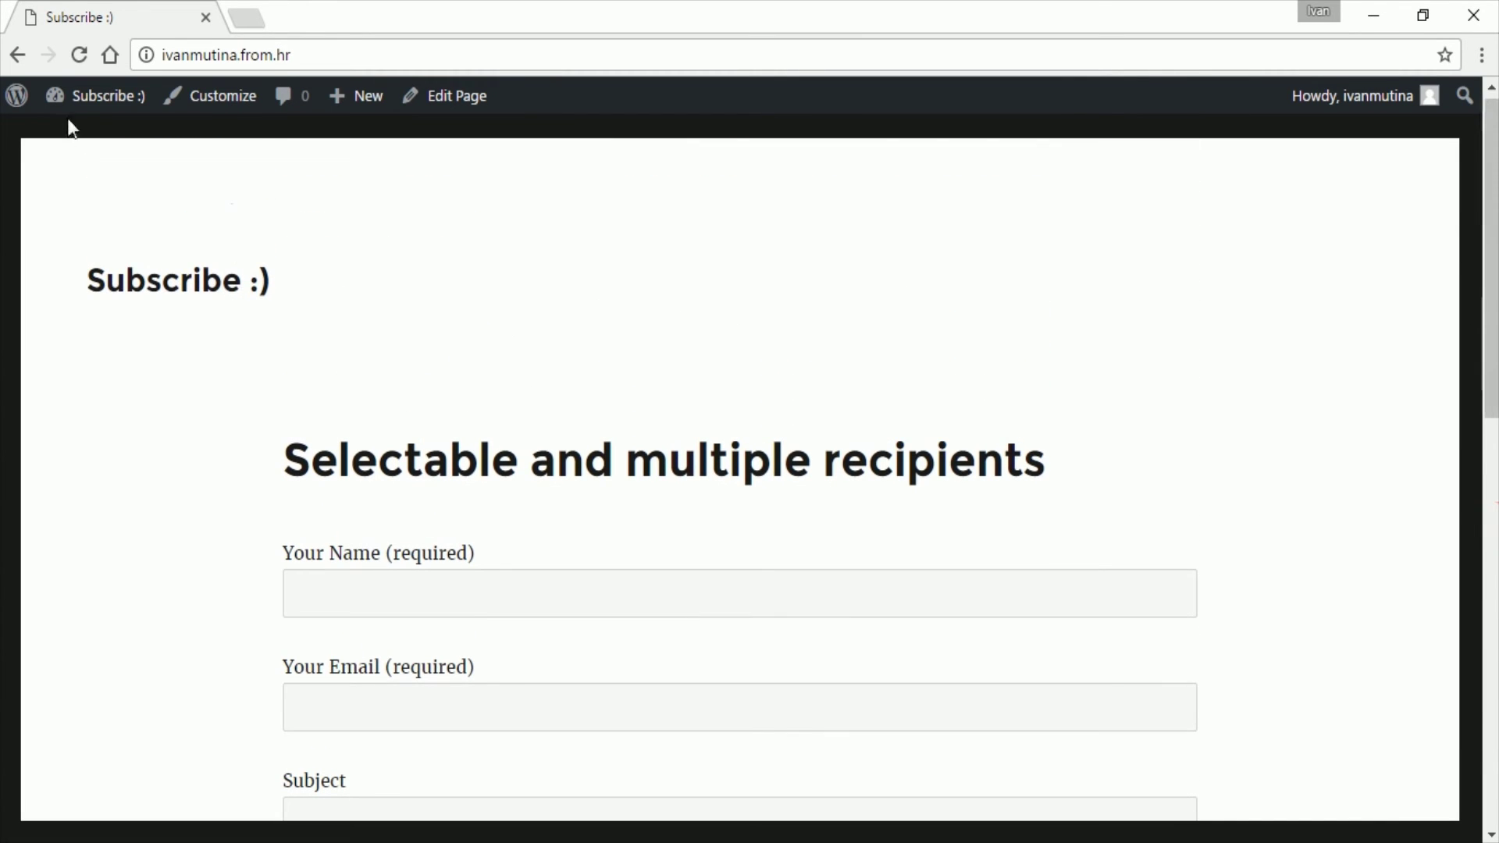
Step: Return to the admin dashboard and reopen Contact form 1 in the editor
{"action": "mouse_move", "coordinate": [69, 100]}
{"action": "left_click", "coordinate": [75, 139]}
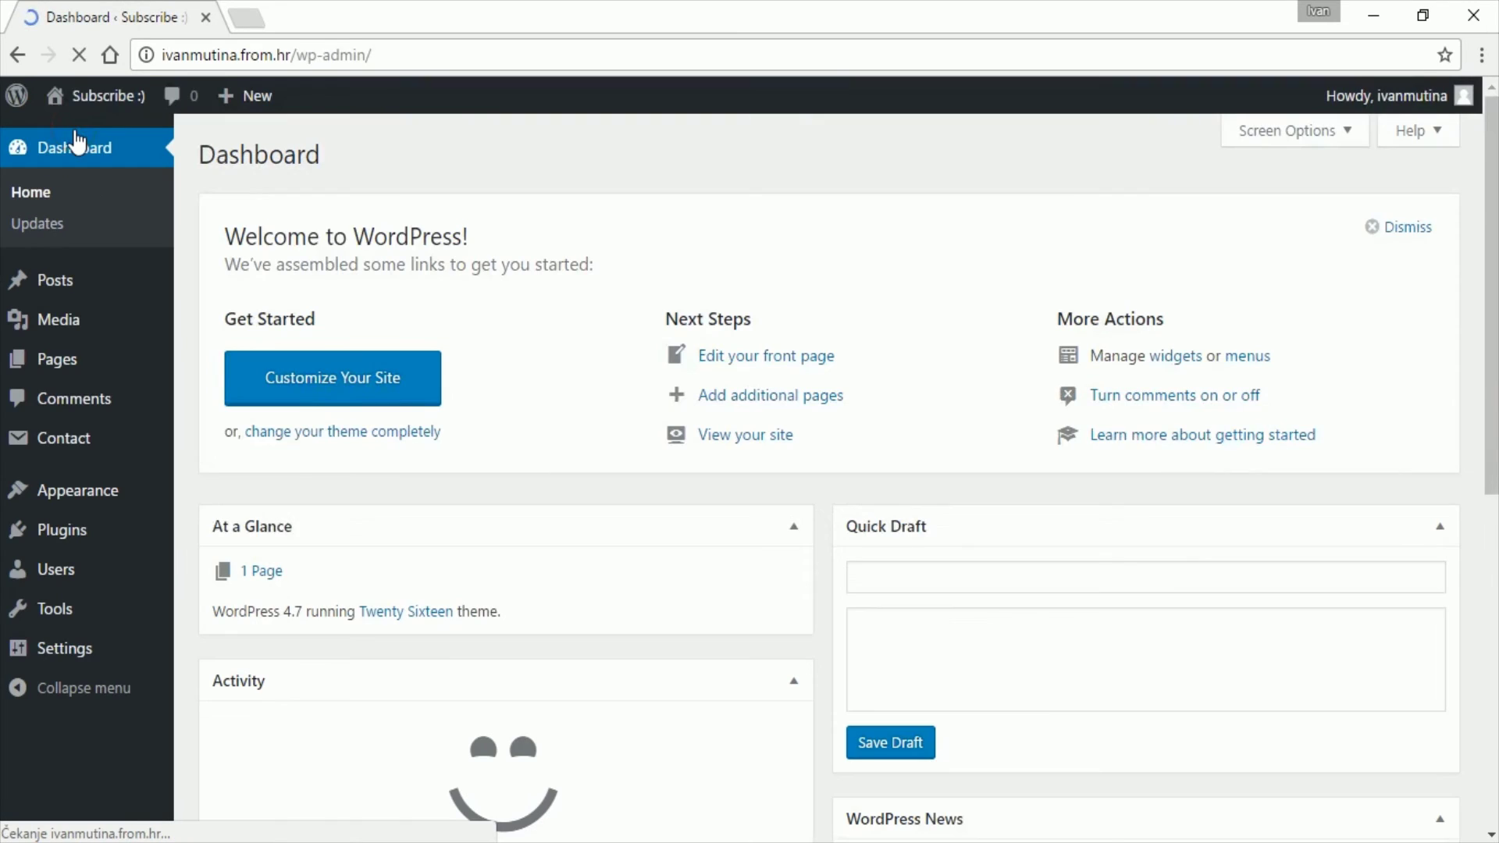
{"action": "mouse_move", "coordinate": [91, 456]}
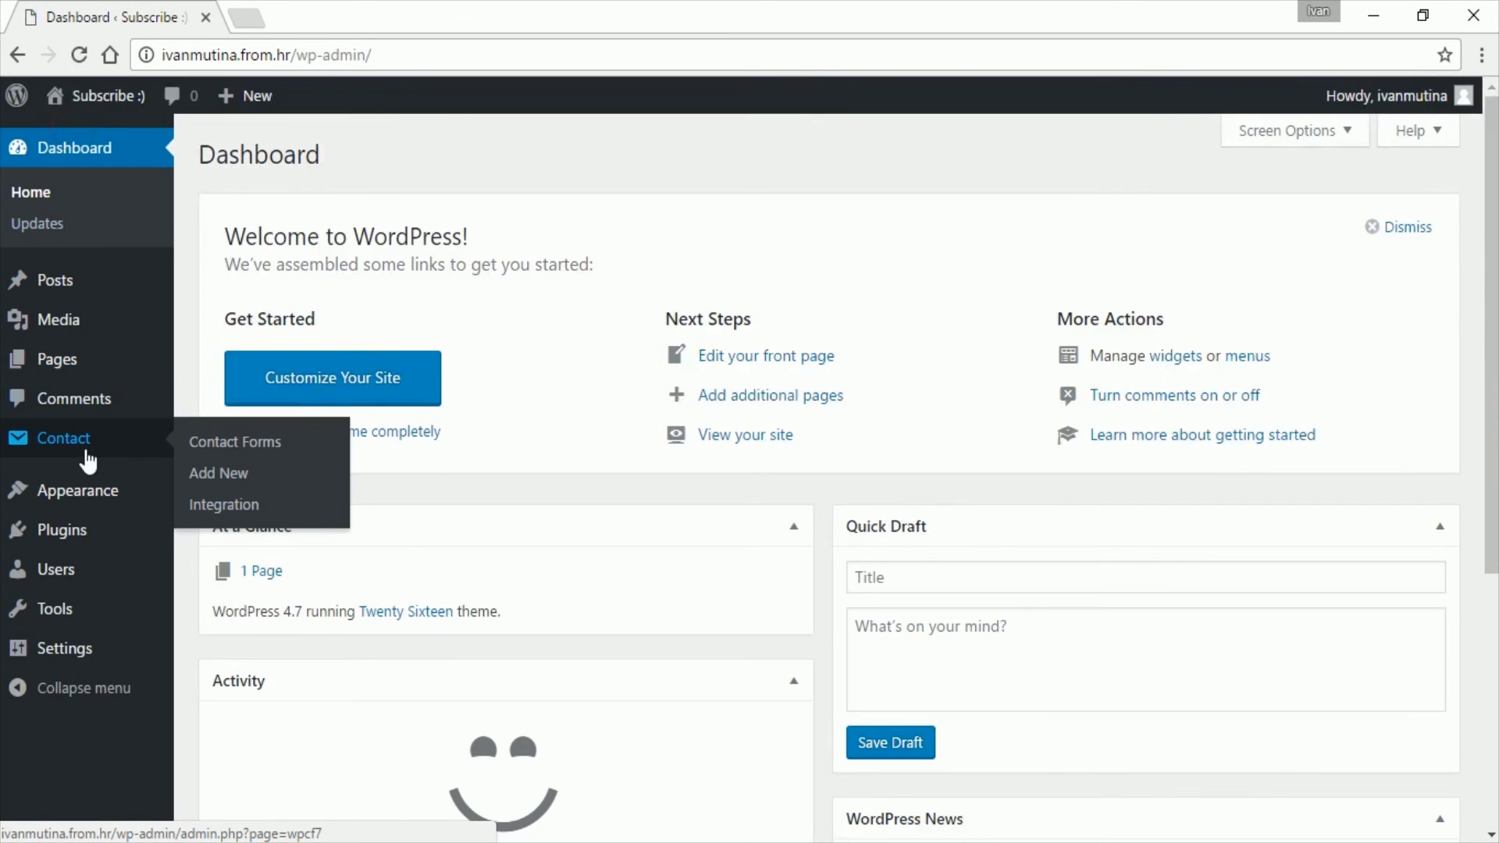
{"action": "left_click", "coordinate": [222, 445]}
{"action": "left_click", "coordinate": [259, 662]}
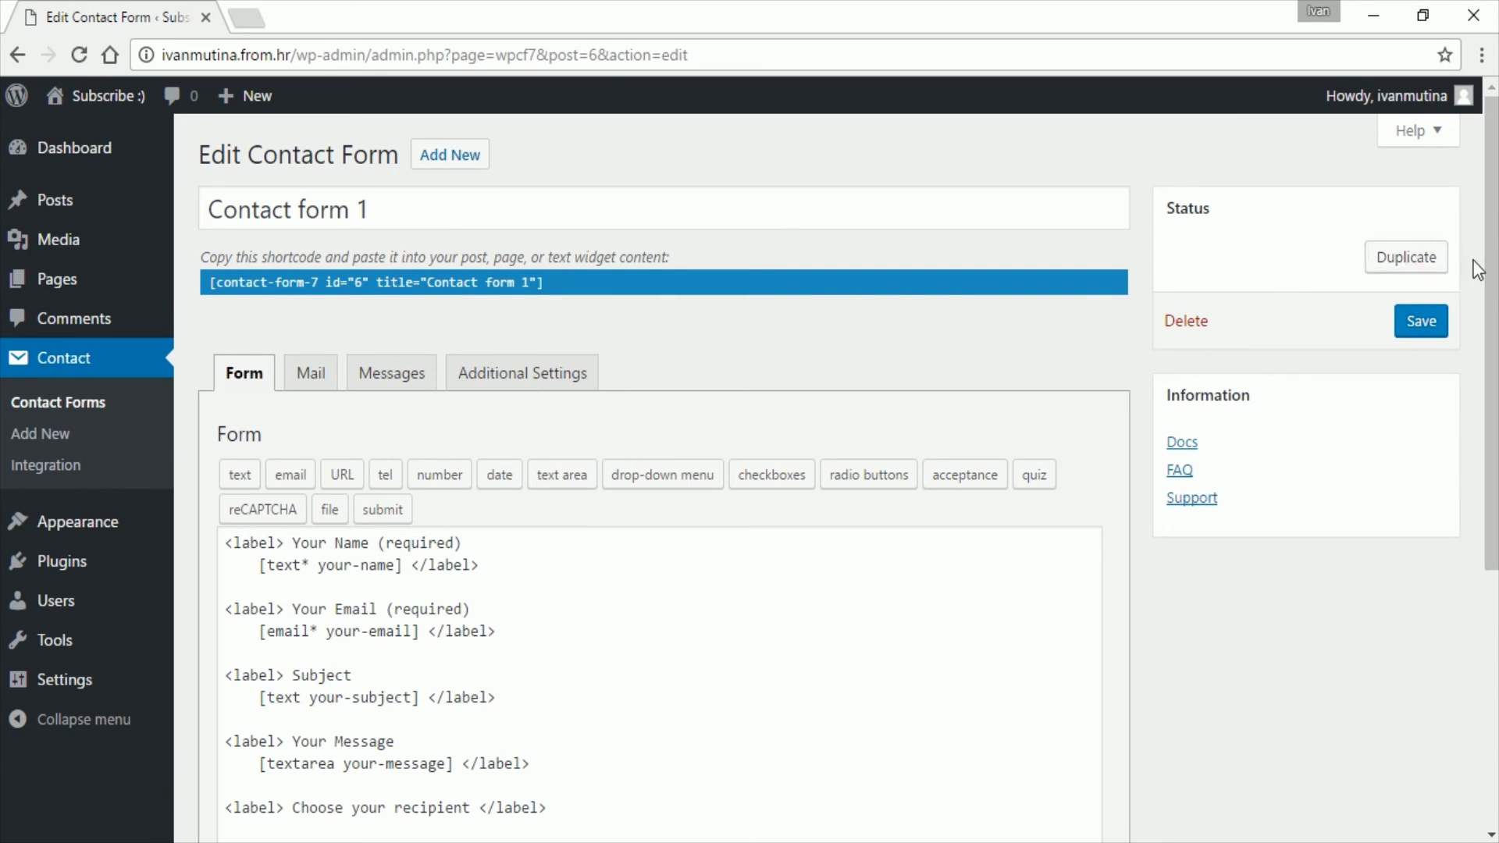
{"action": "left_click_drag", "start_coordinate": [1487, 262], "coordinate": [1492, 514]}
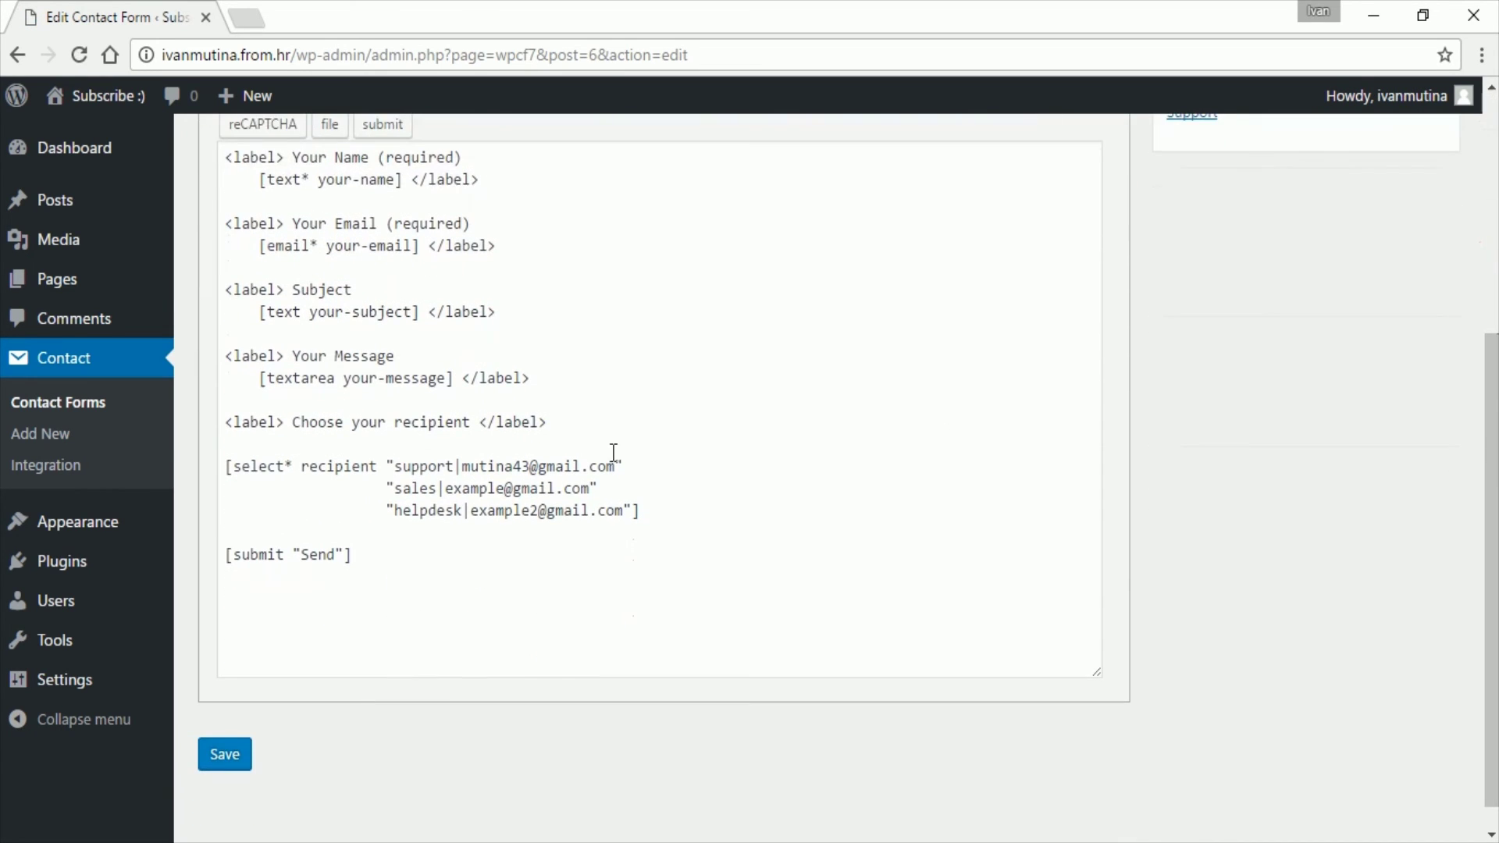
Step: Change 'select' to 'checkbox' in the recipient tag and save the form
{"action": "double_click", "coordinate": [235, 466]}
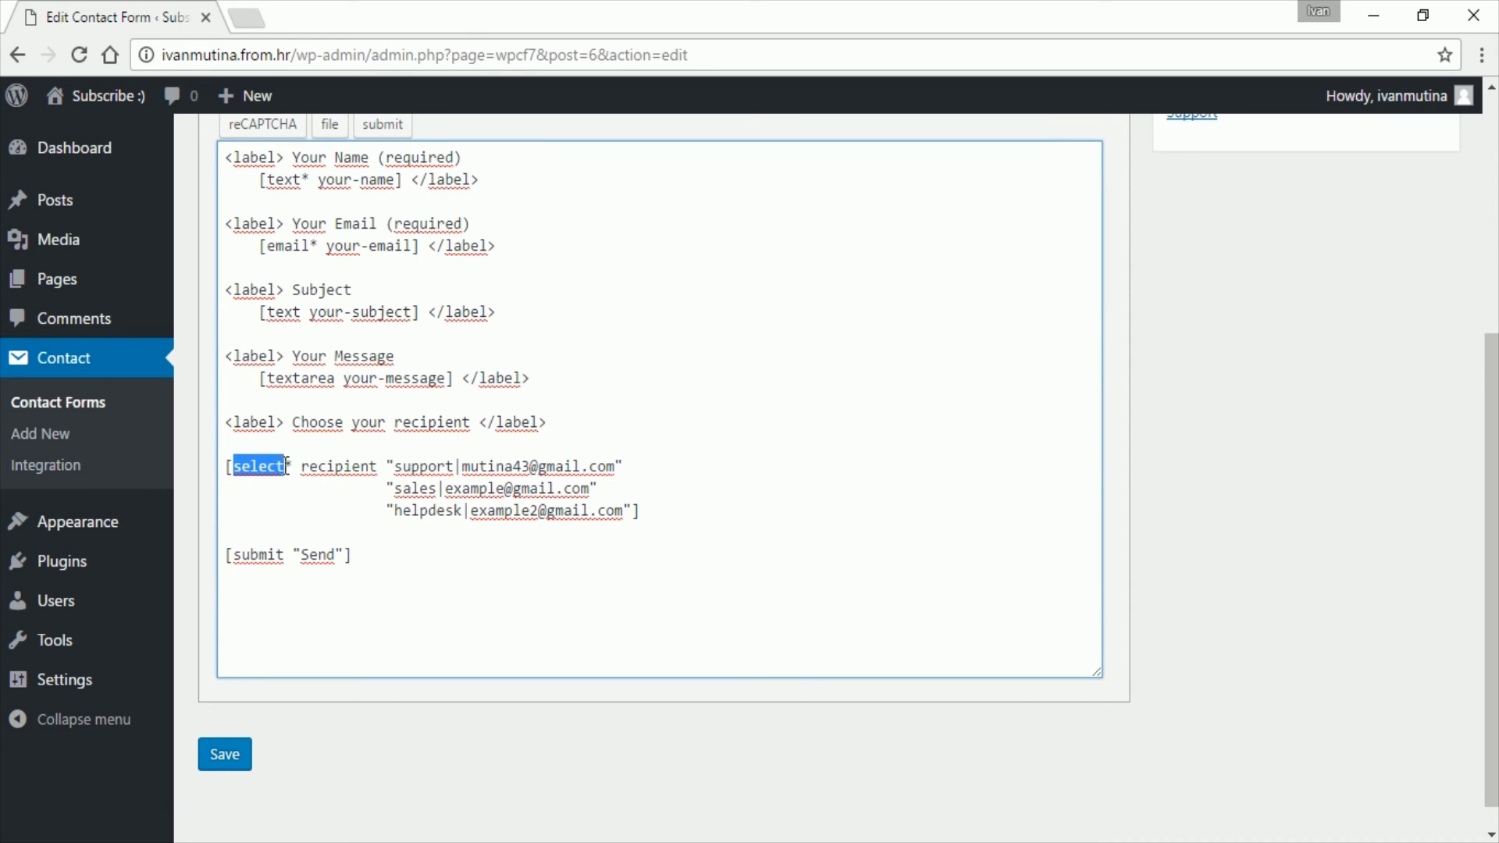
{"action": "type", "text": "check"}
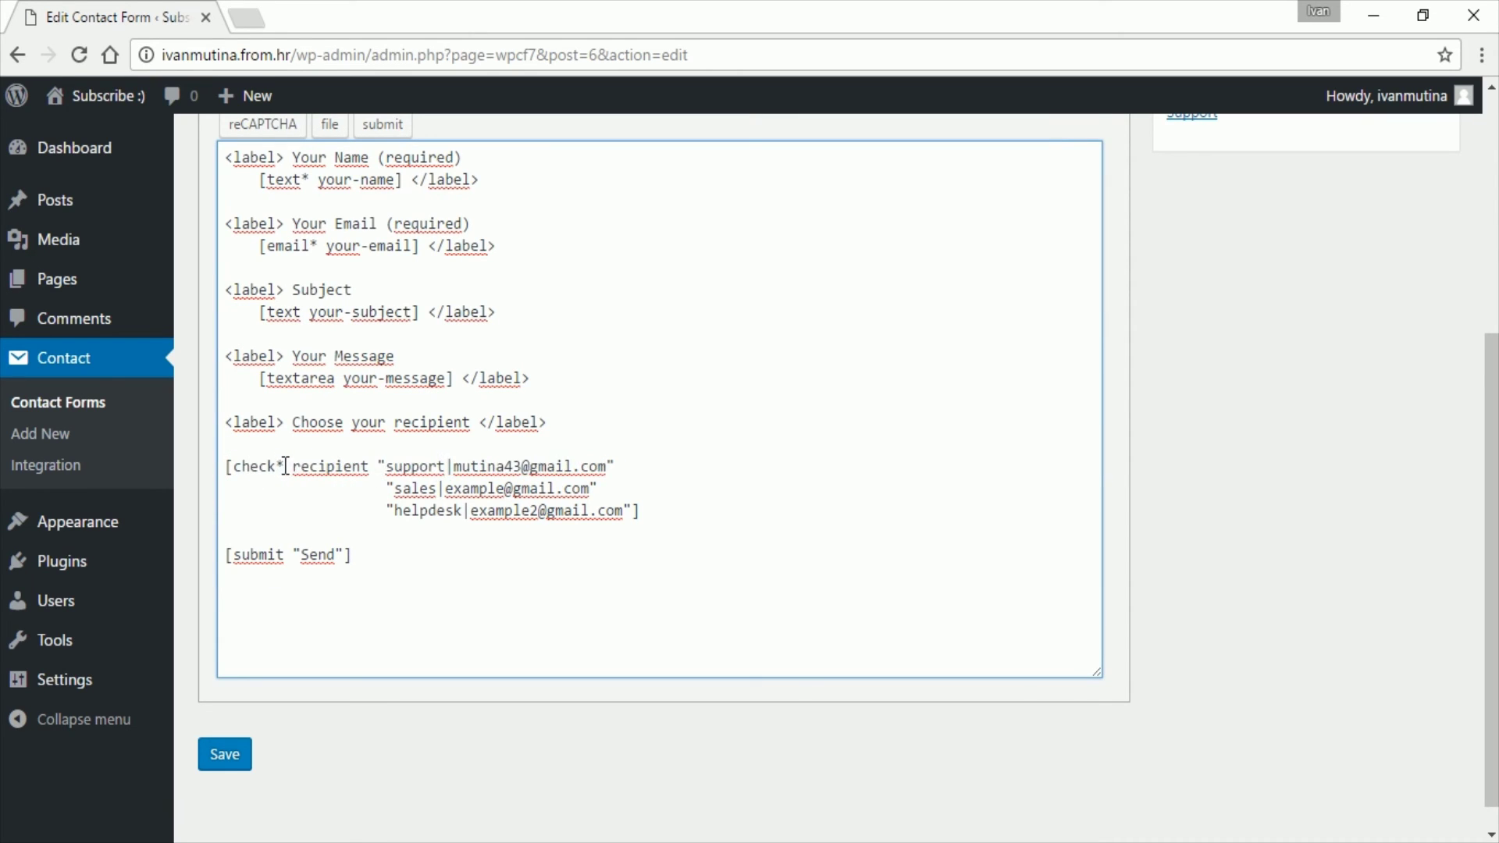
{"action": "type", "text": "box"}
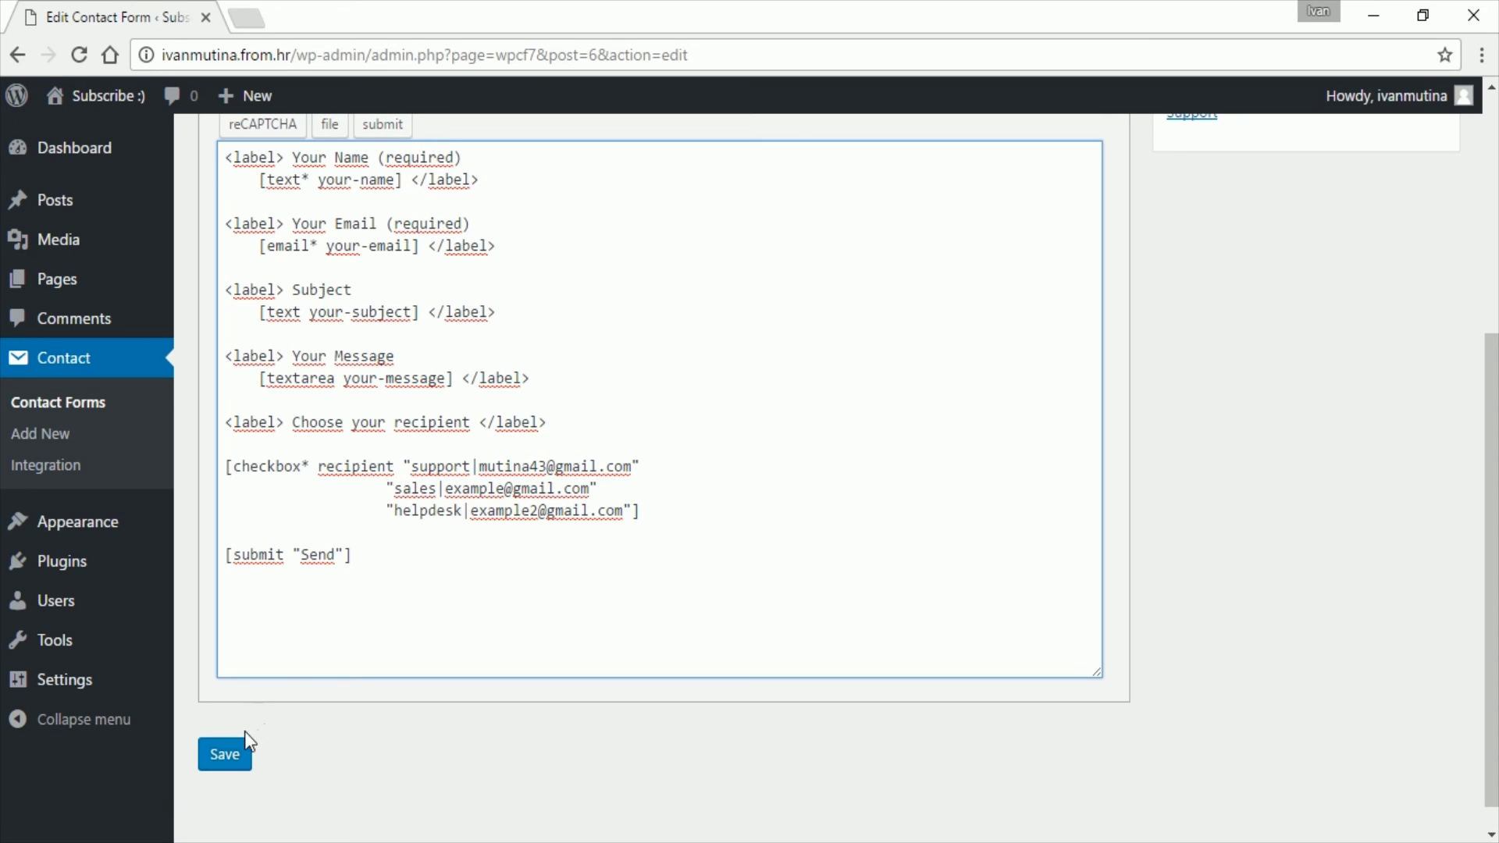
{"action": "left_click", "coordinate": [230, 754]}
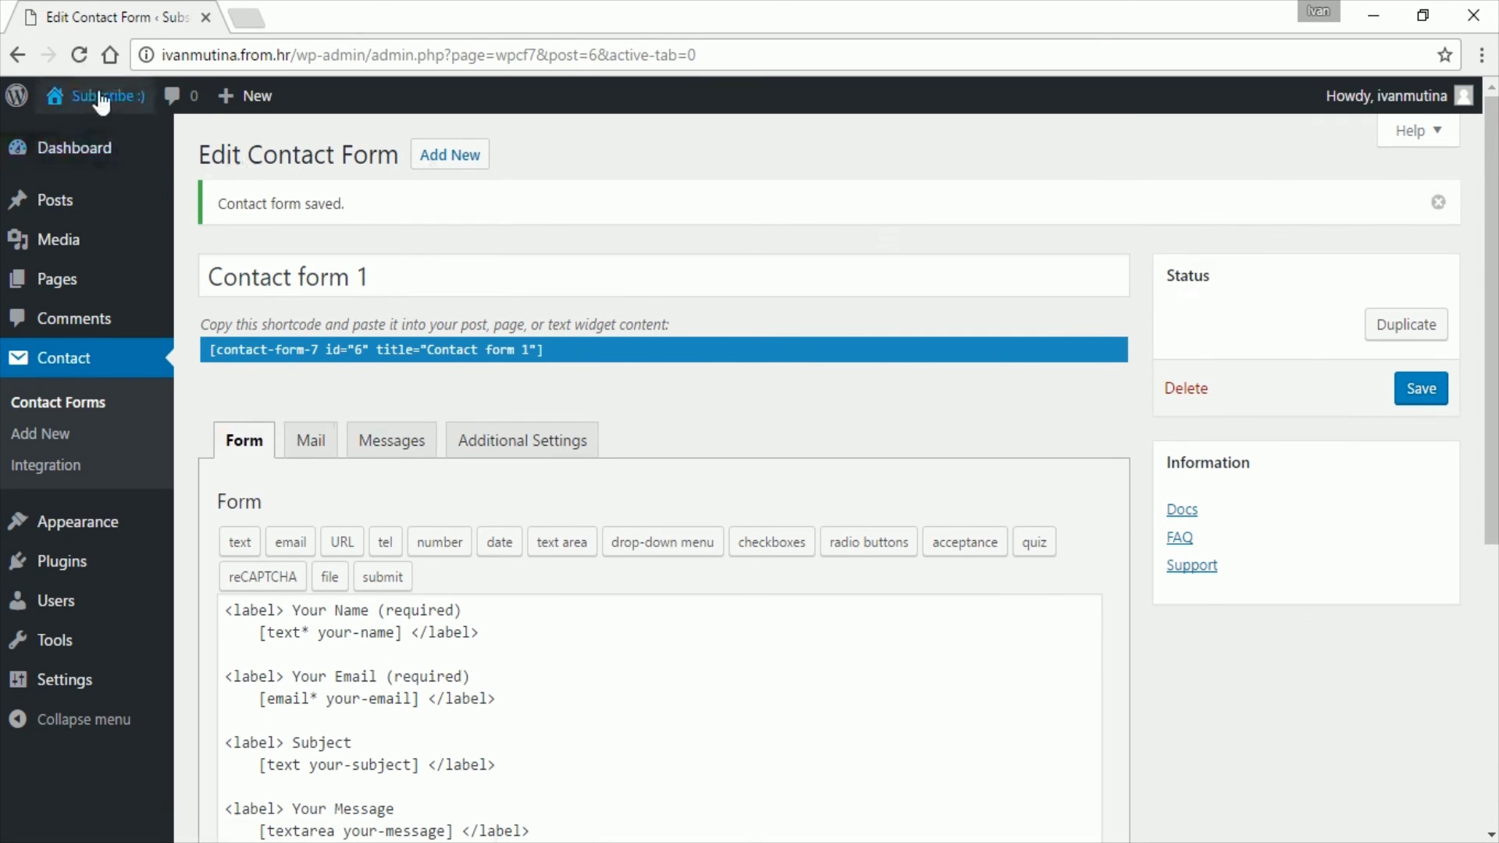
Step: Open the live site again and scroll to the contact form
{"action": "mouse_move", "coordinate": [100, 100]}
{"action": "left_click", "coordinate": [97, 120]}
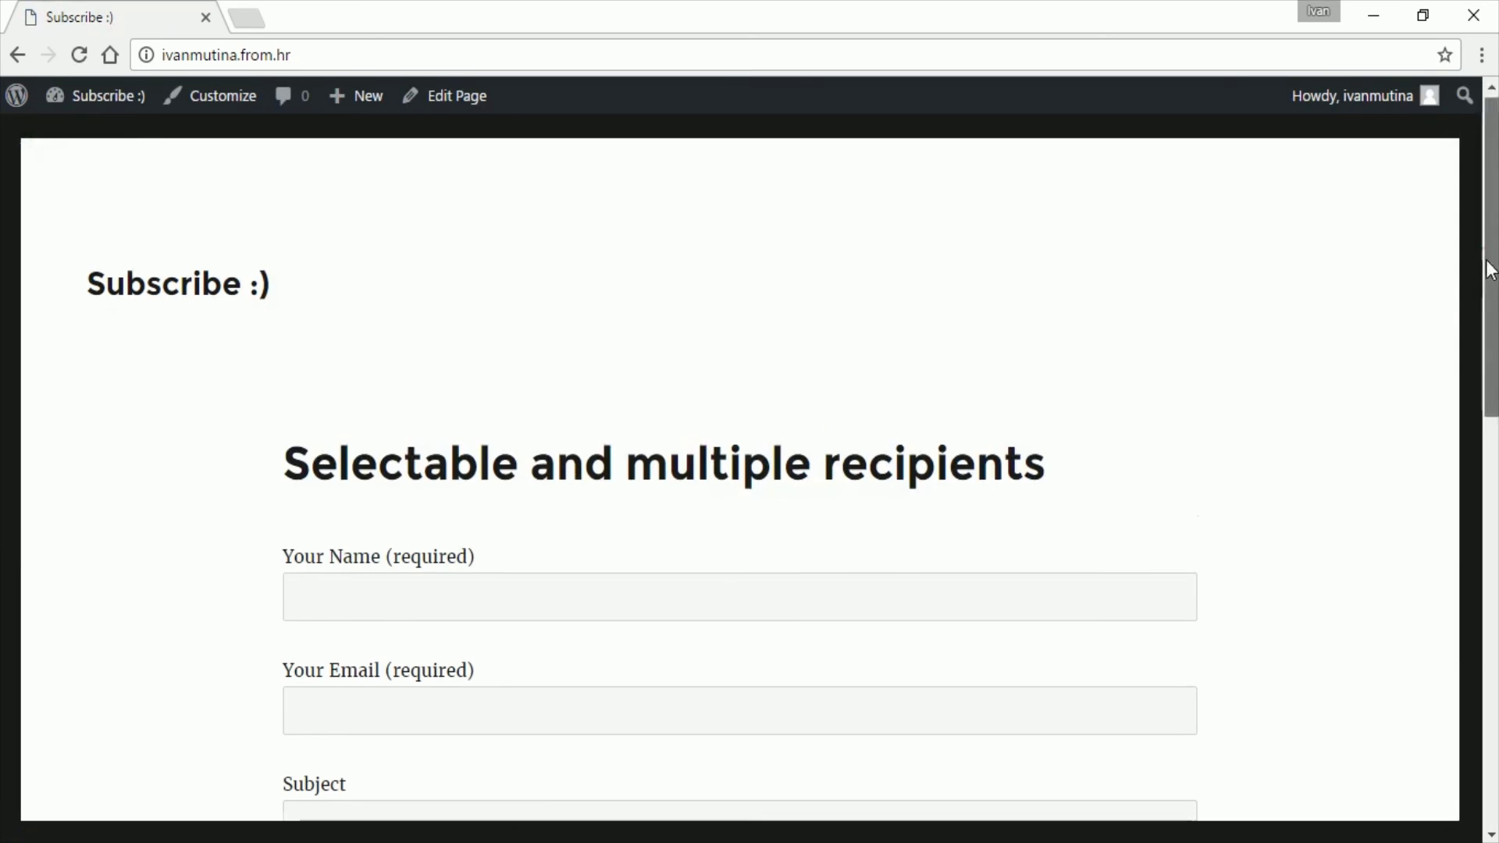
{"action": "left_click_drag", "start_coordinate": [1490, 269], "coordinate": [1465, 591]}
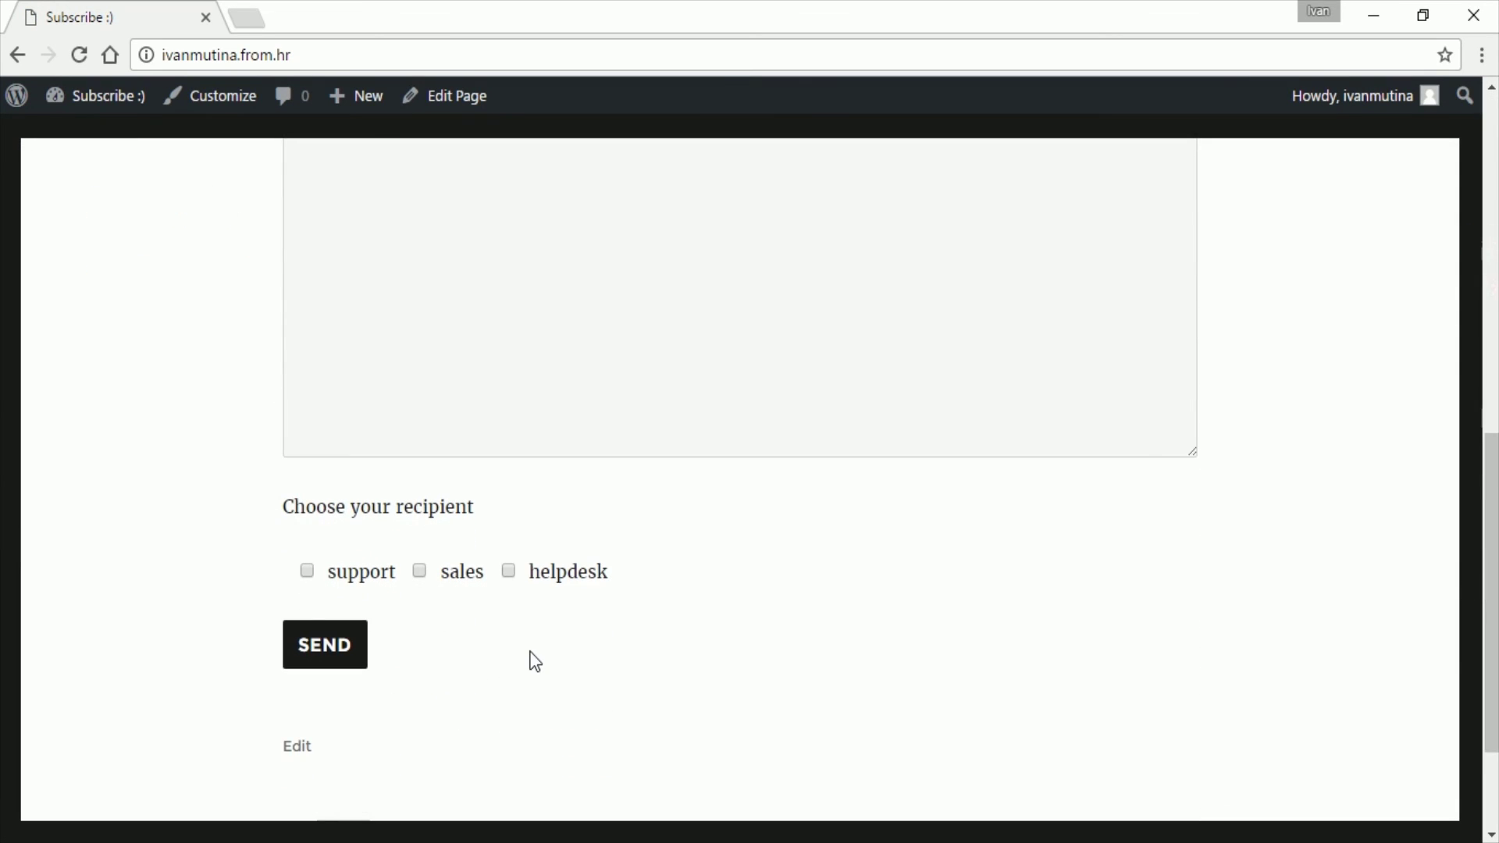
Step: Tick the support and sales recipient checkboxes
{"action": "left_click", "coordinate": [308, 570]}
{"action": "left_click", "coordinate": [420, 571]}
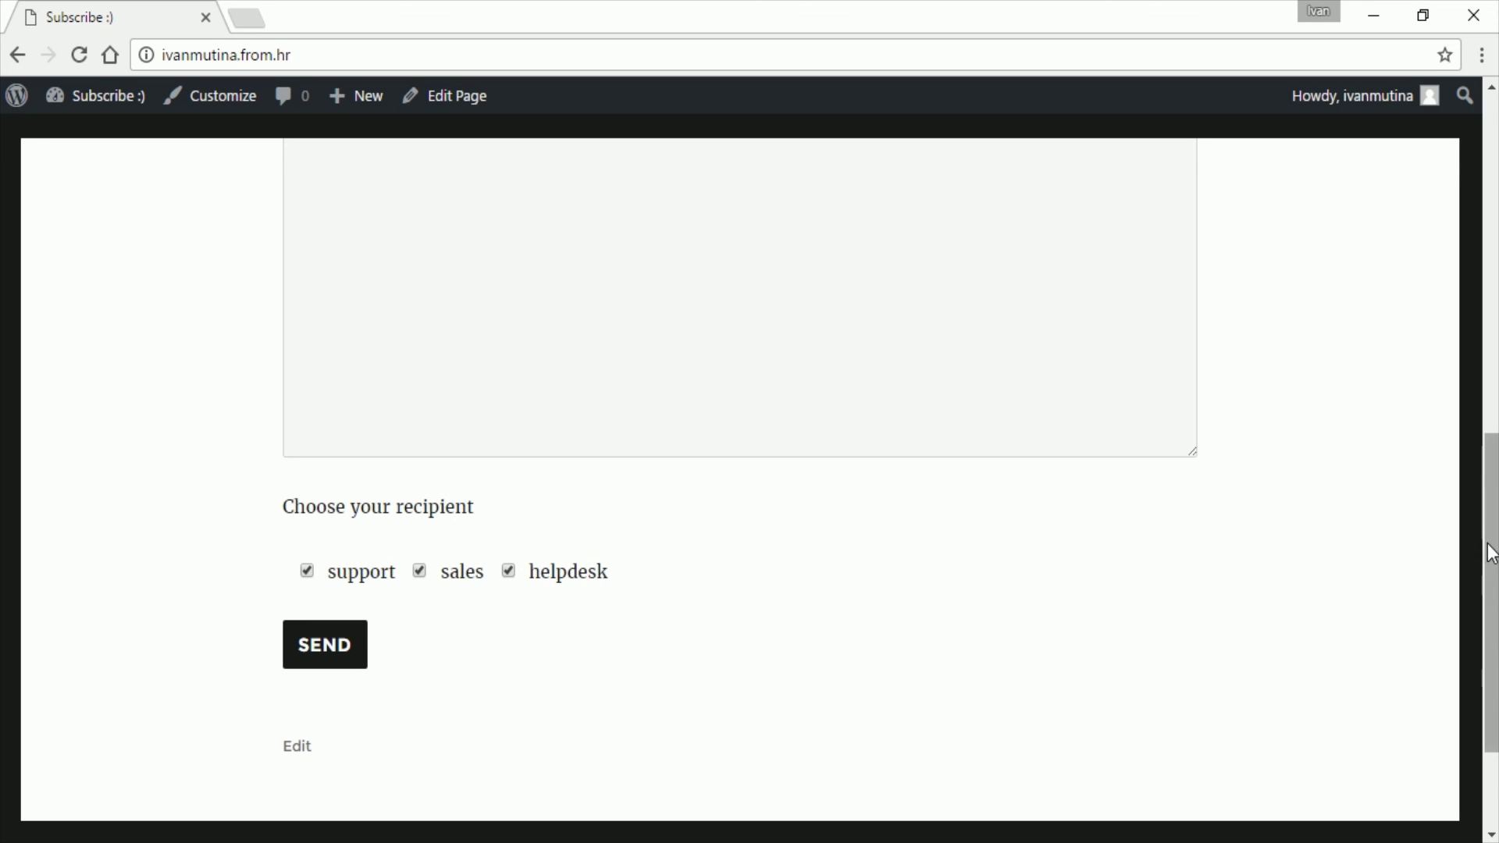
{"action": "left_click_drag", "start_coordinate": [1489, 542], "coordinate": [1482, 210]}
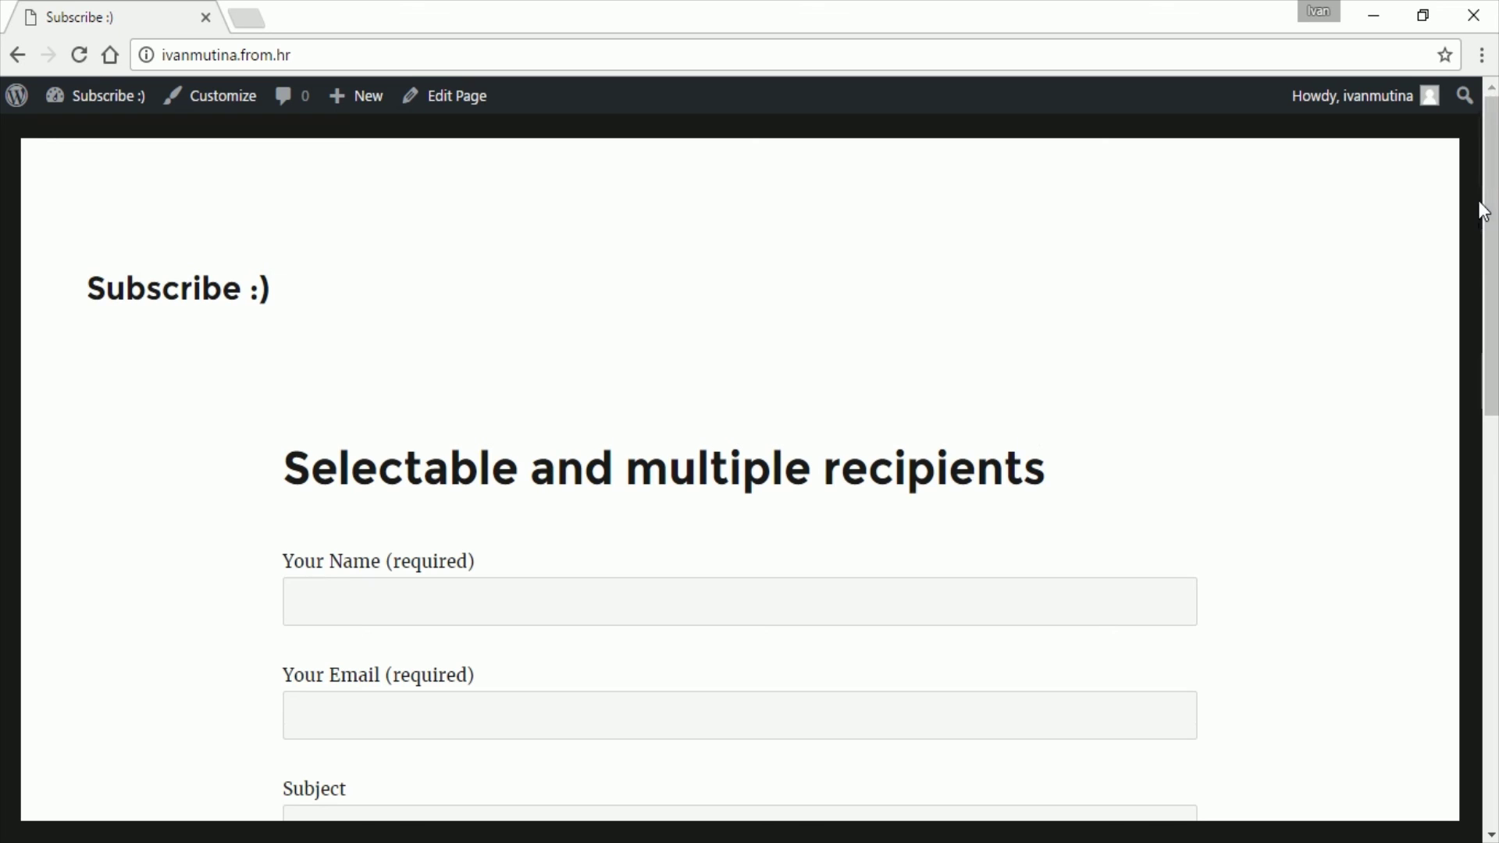